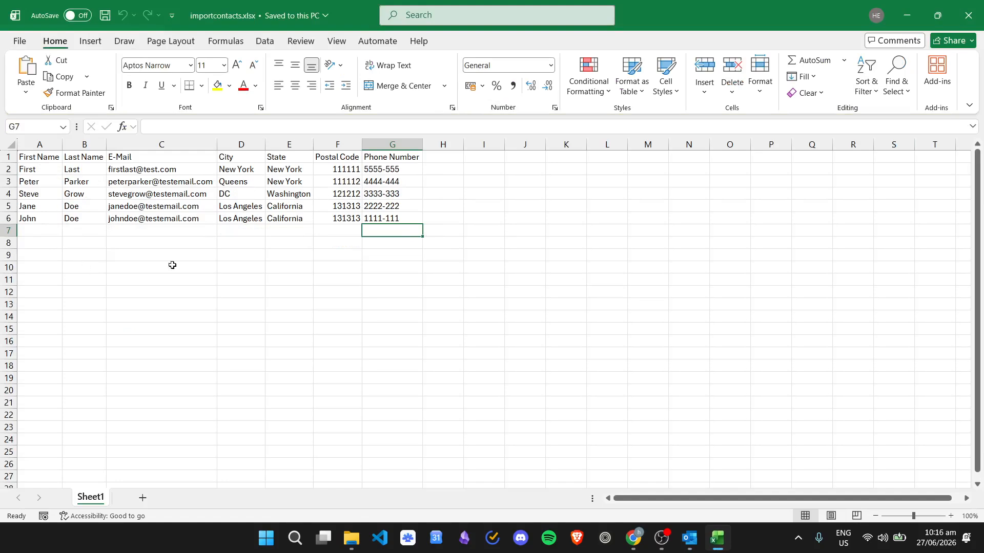
left_click(690, 538)
left_click(716, 536)
Step: Save the workbook as importcontacts.csv in CSV (Comma delimited) format in the outlook backup folder and dismiss the data-loss notice
left_click(19, 42)
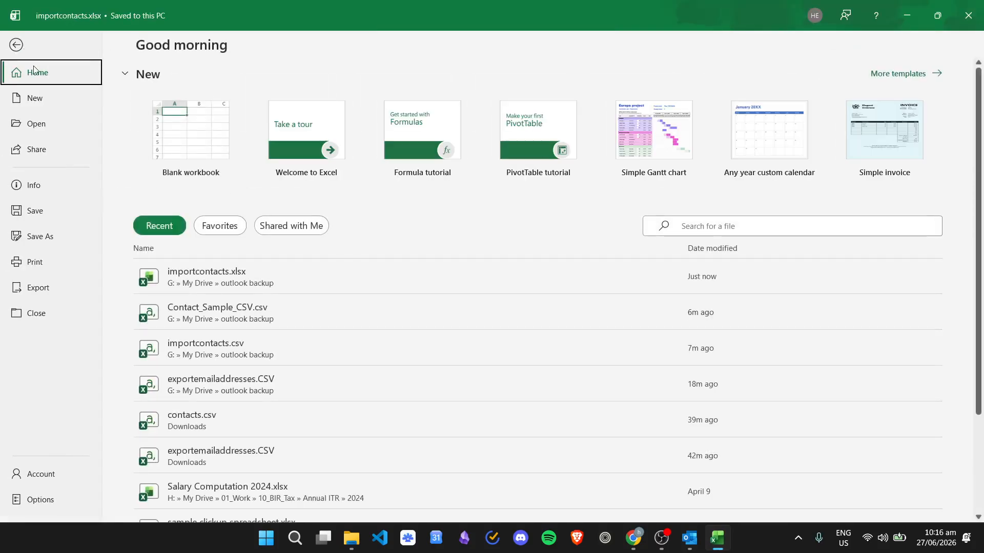
left_click(61, 234)
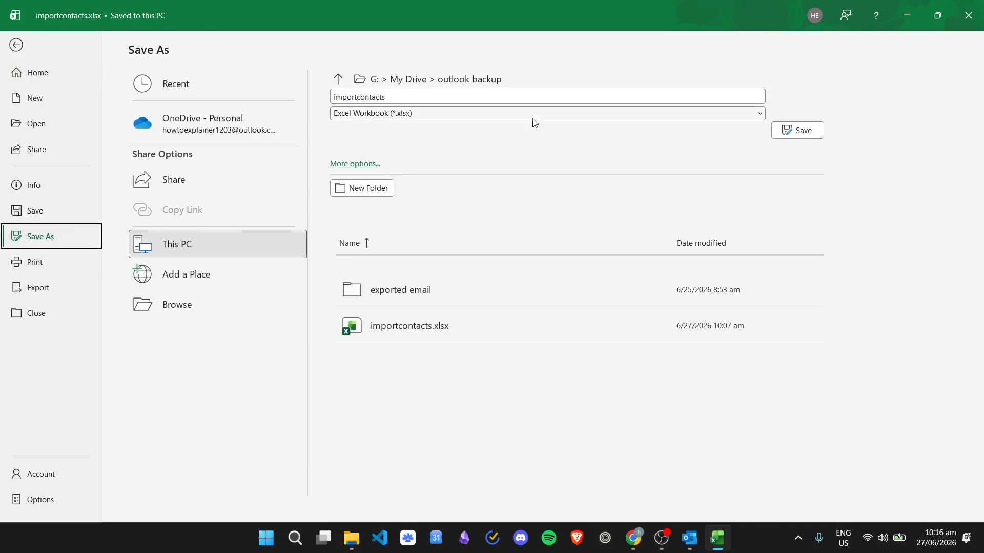
left_click(506, 113)
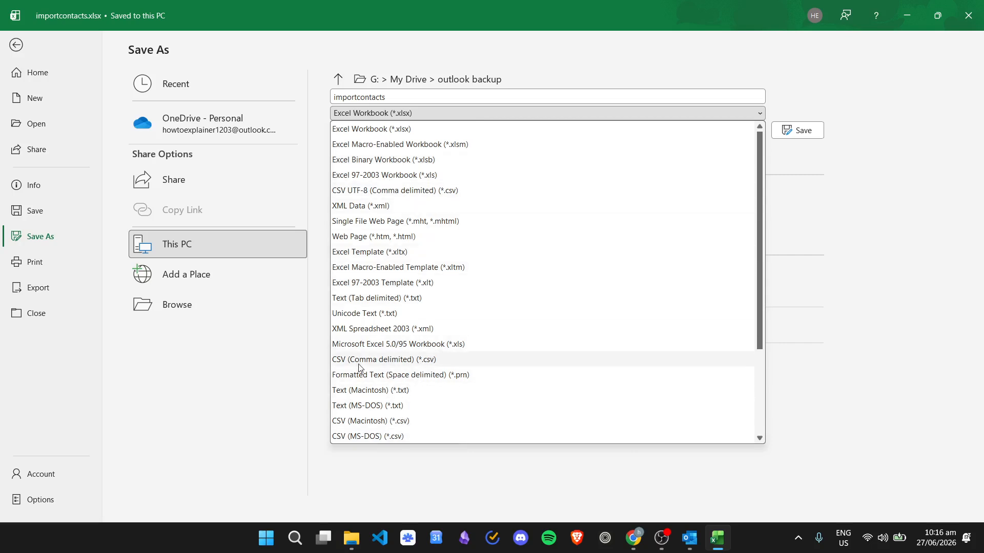
left_click(447, 364)
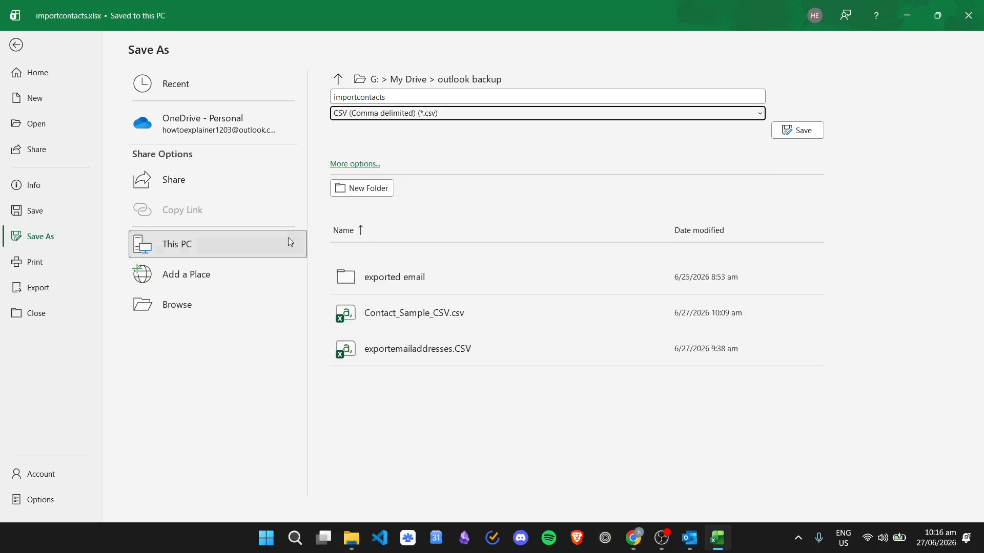
left_click(197, 314)
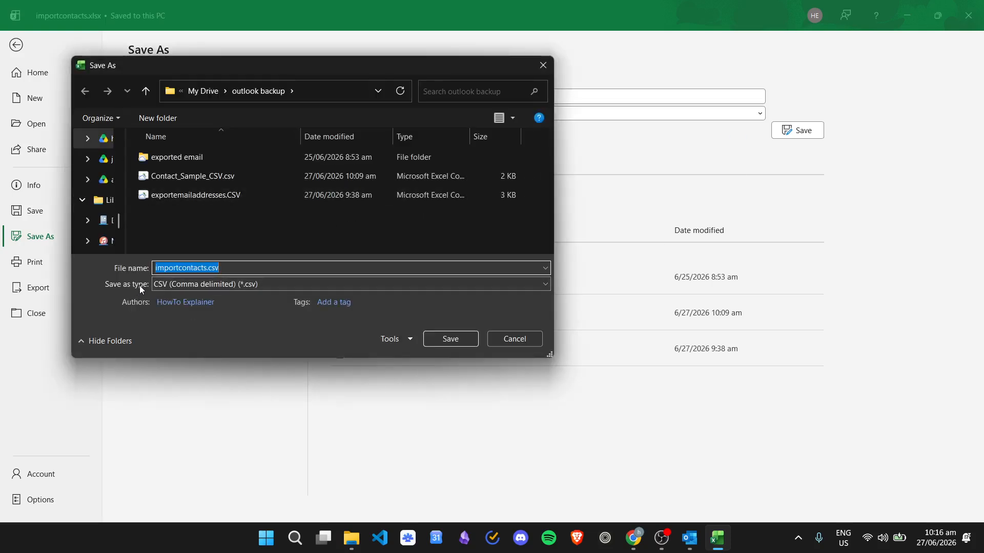
left_click(201, 267)
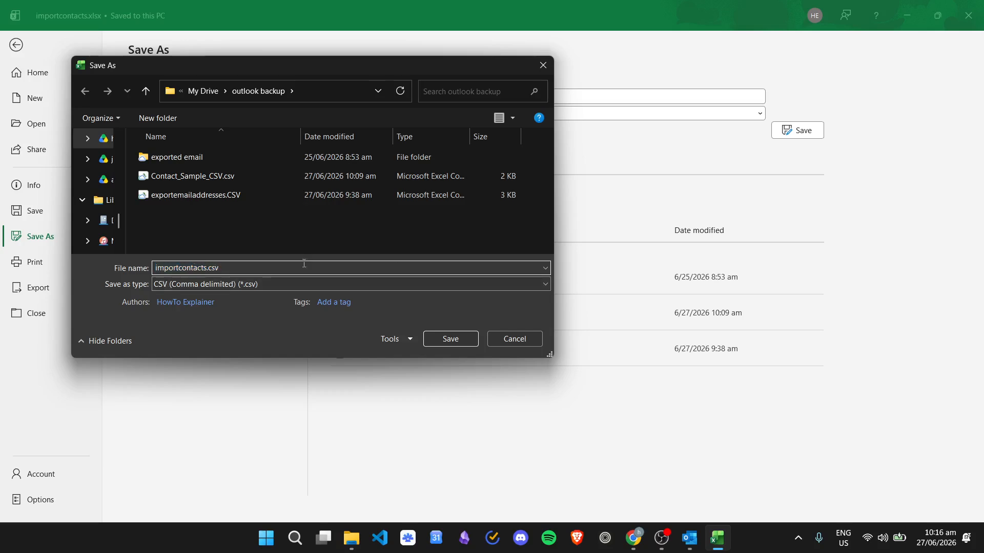
left_click(450, 339)
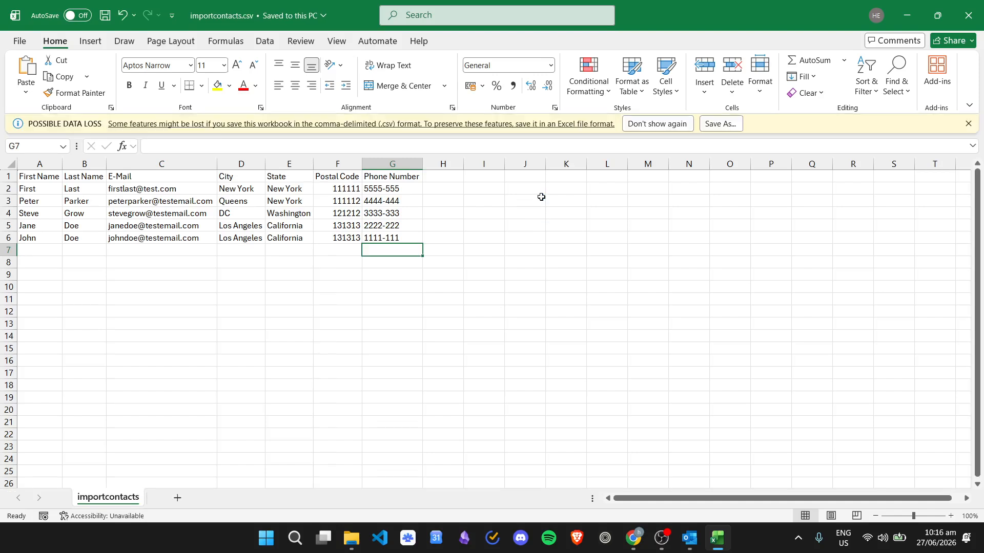
left_click(968, 124)
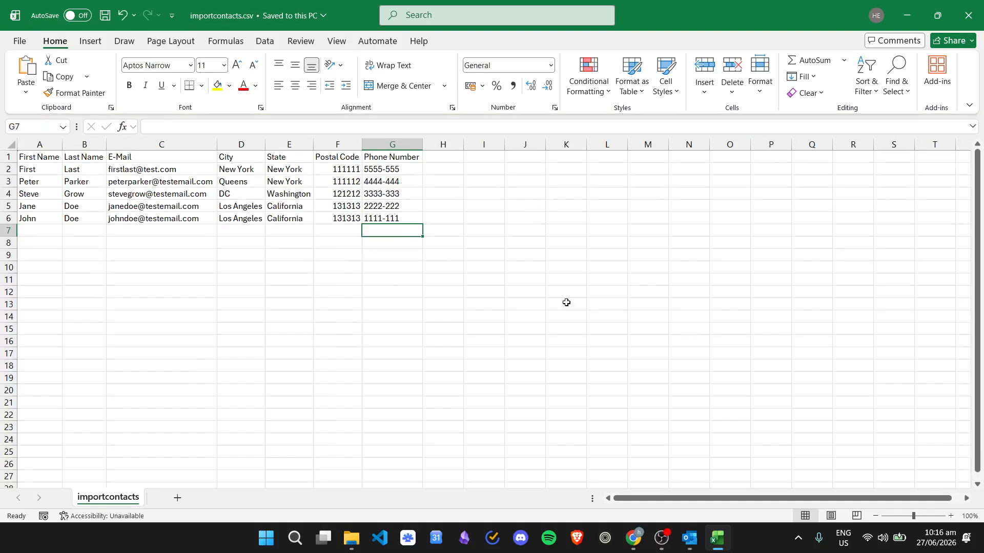
Step: Switch to Outlook and display the contacts
mouse_move(690, 538)
left_click(685, 493)
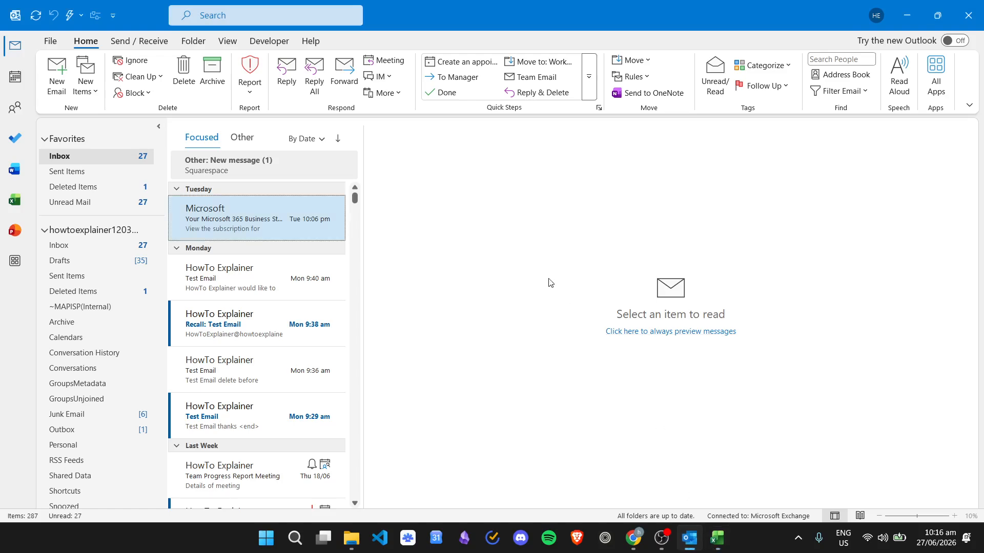
left_click(15, 107)
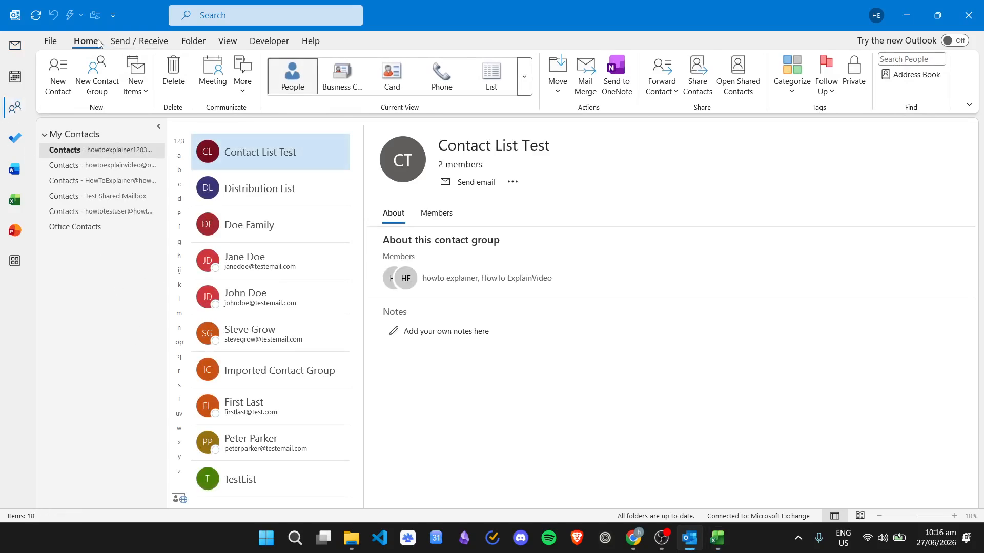
Step: Start an import from another program or file, with Comma Separated Values as the file type
left_click(53, 41)
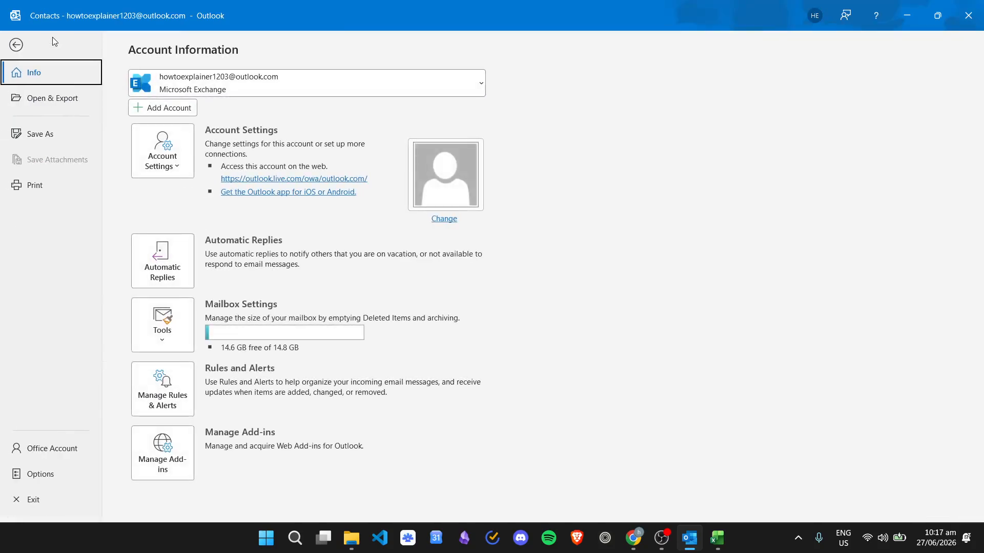
left_click(26, 104)
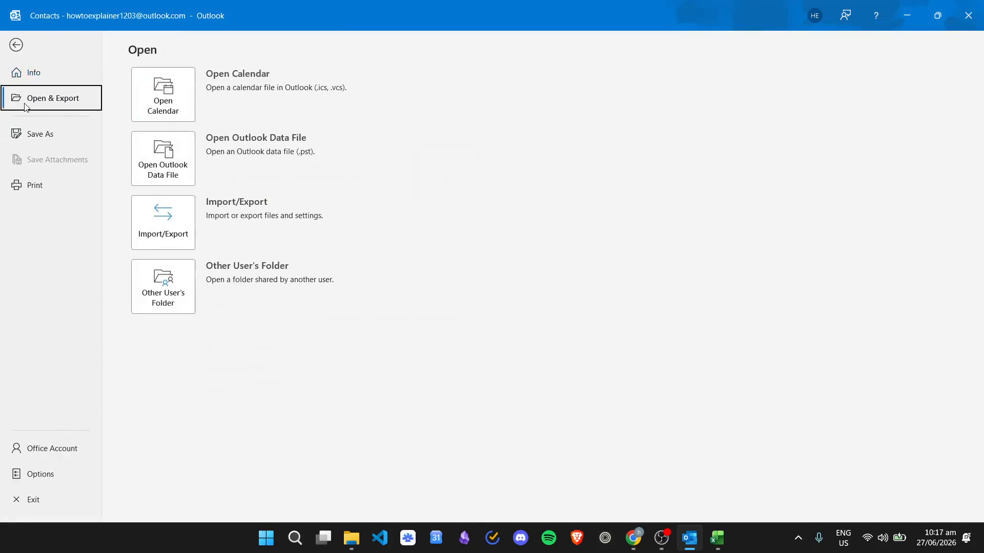
left_click(162, 225)
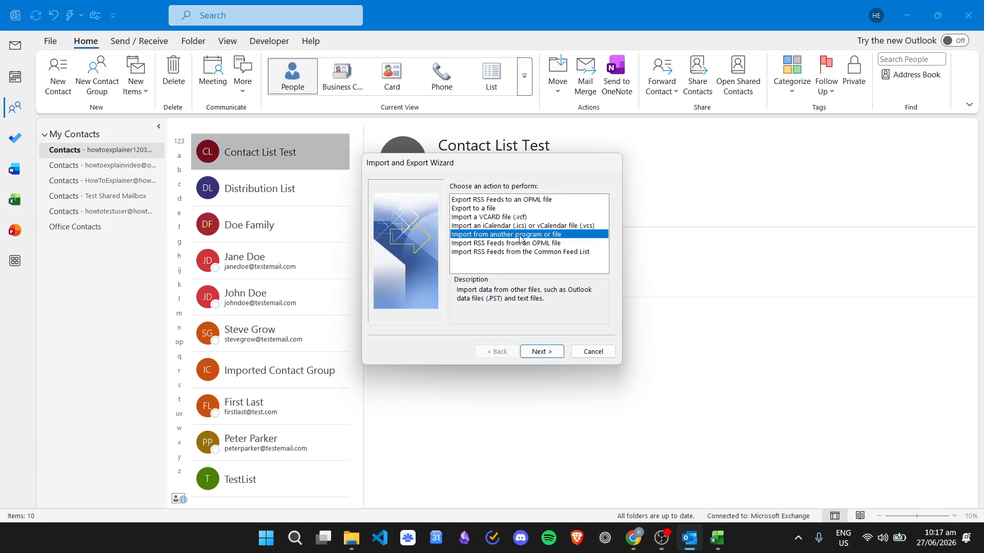
left_click(551, 351)
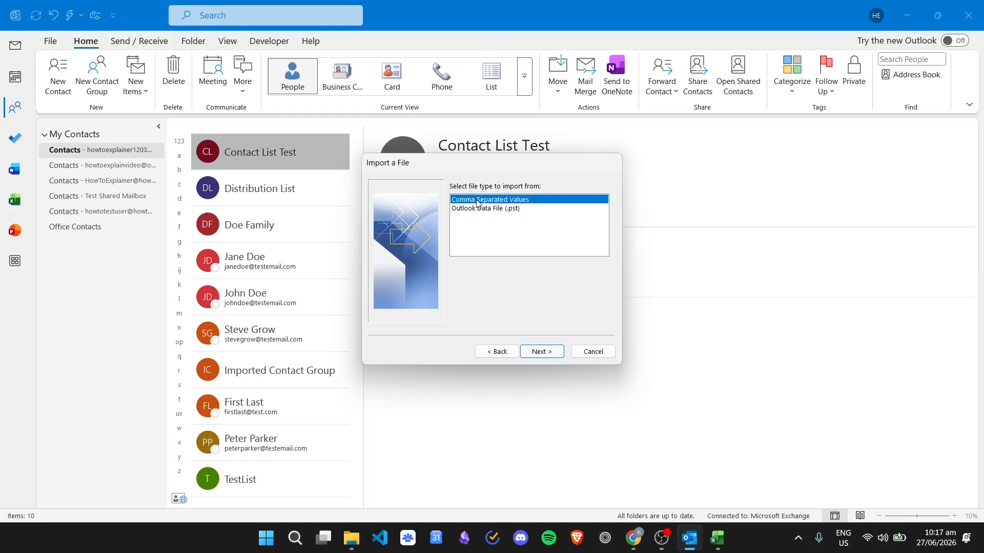
left_click(542, 352)
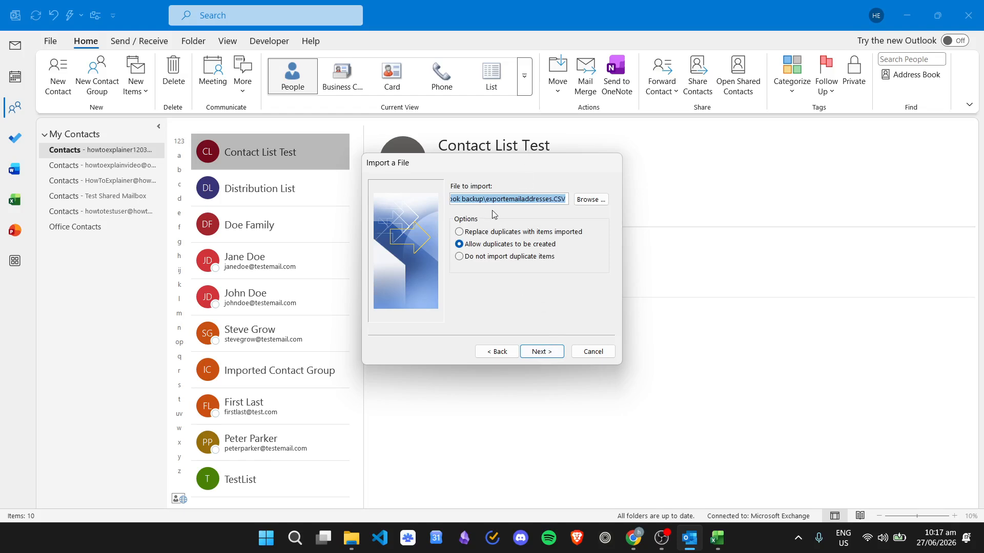
Step: Choose importcontacts.csv from the outlook backup folder as the file to import
left_click(590, 200)
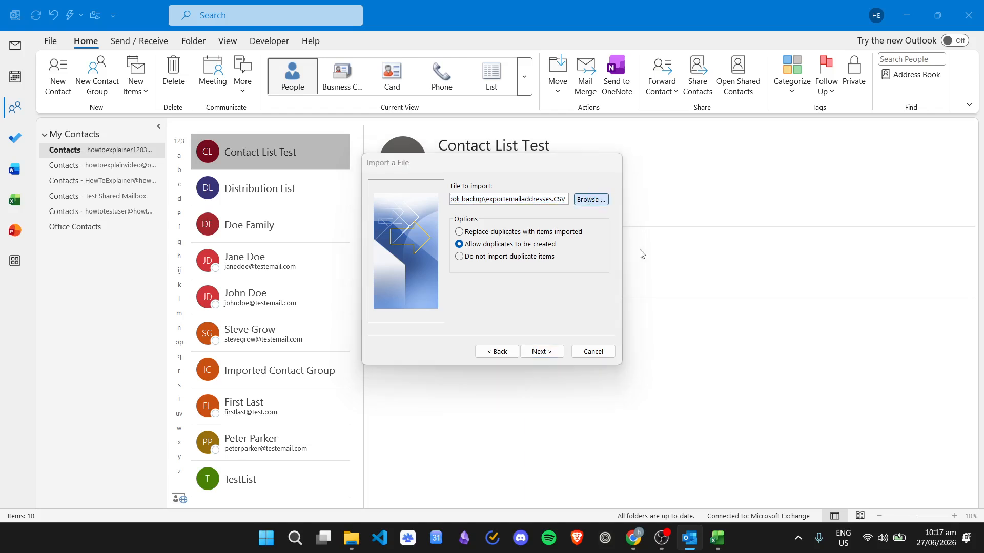
left_click_drag(558, 186, 333, 125)
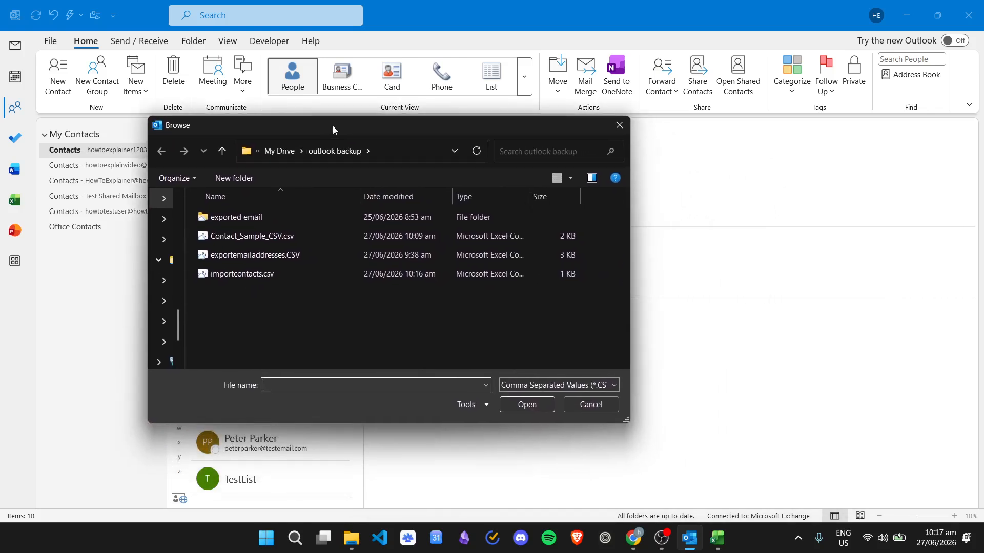
left_click(231, 277)
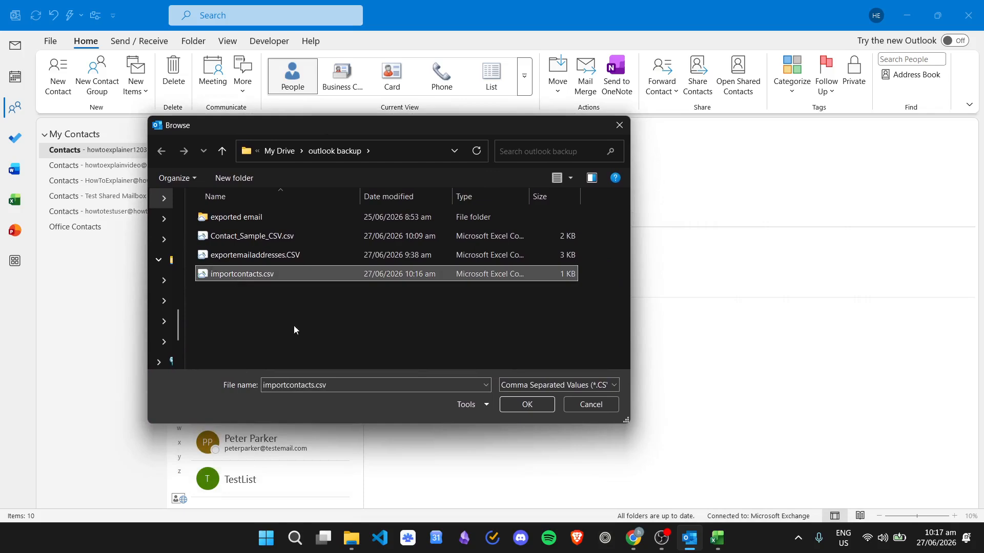
left_click(534, 406)
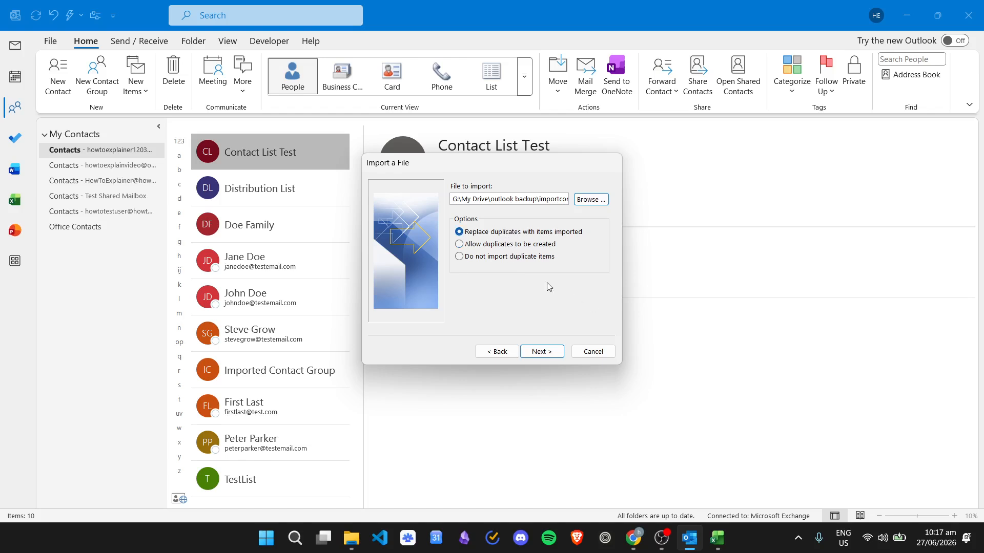
Step: Allow duplicates to be created and try to continue the import with the Contacts folder as destination
left_click(500, 244)
left_click(527, 261)
left_click(494, 245)
left_click(551, 353)
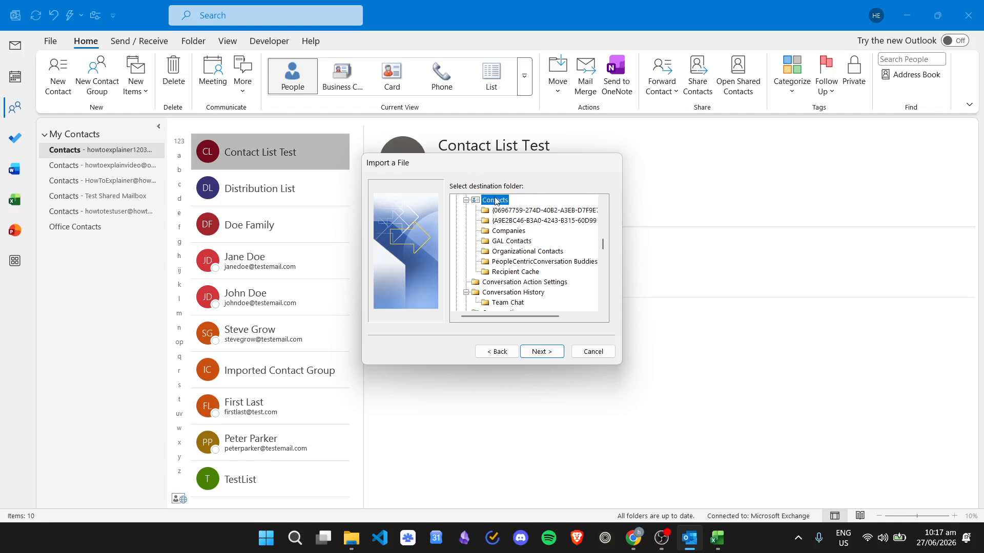
left_click(543, 352)
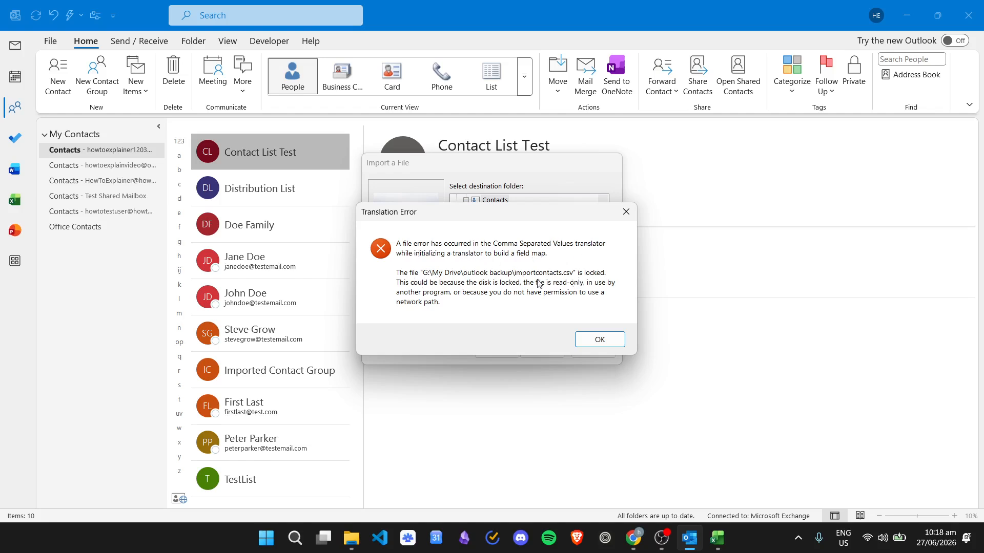
Step: Close importcontacts.csv in Excel, then return to Outlook and dismiss the translation error
left_click(722, 544)
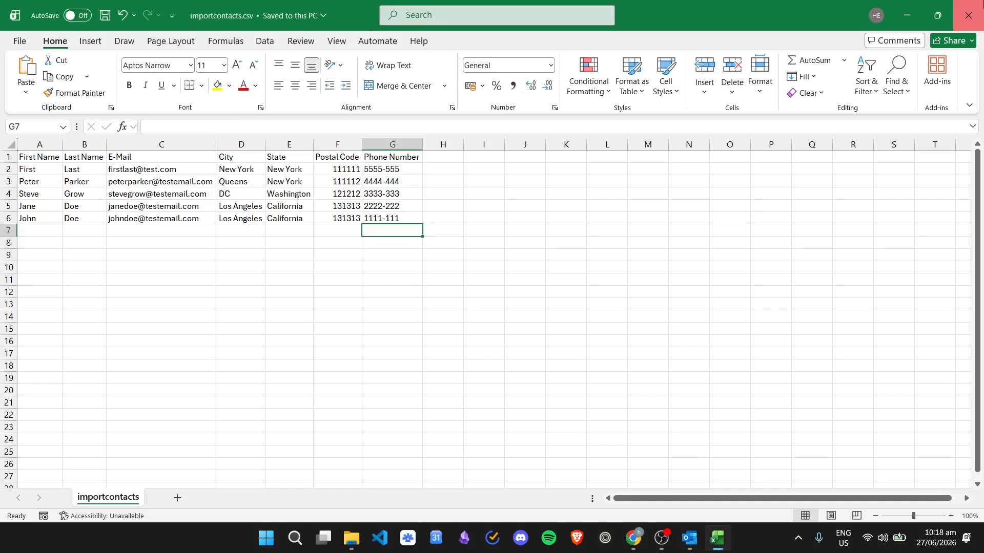
key("alt+Tab")
left_click(597, 342)
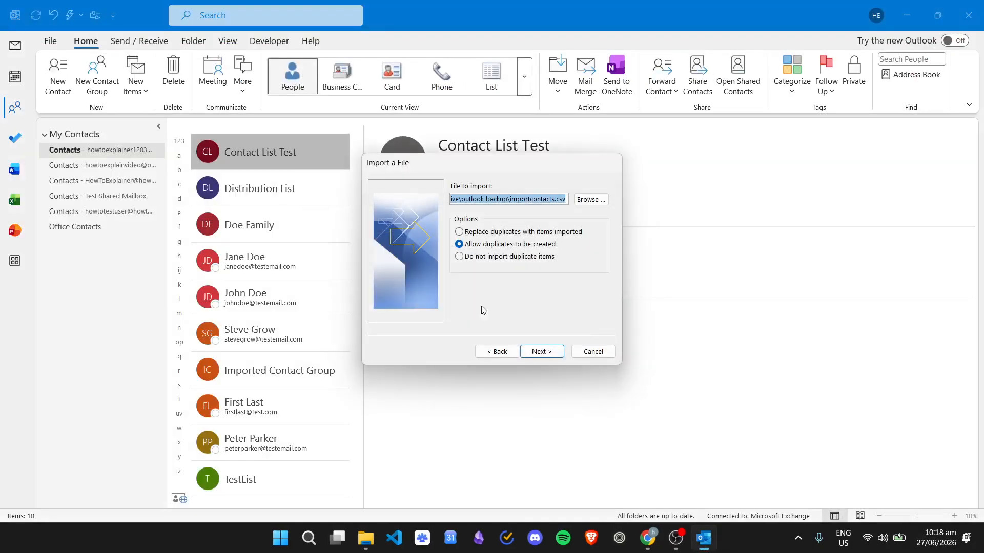
Step: Continue the import of importcontacts.csv into the Contacts folder and open its custom field mapping
left_click(546, 352)
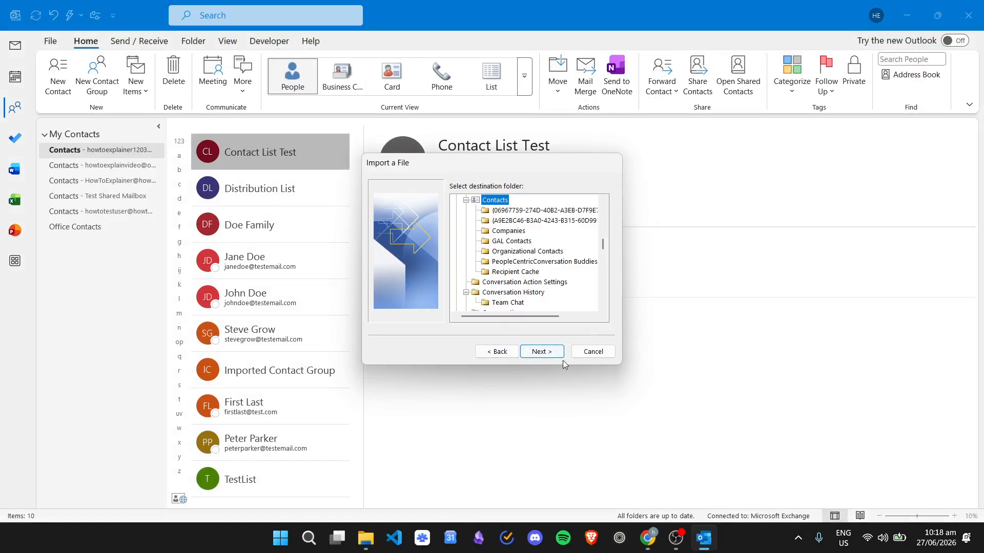
left_click(549, 353)
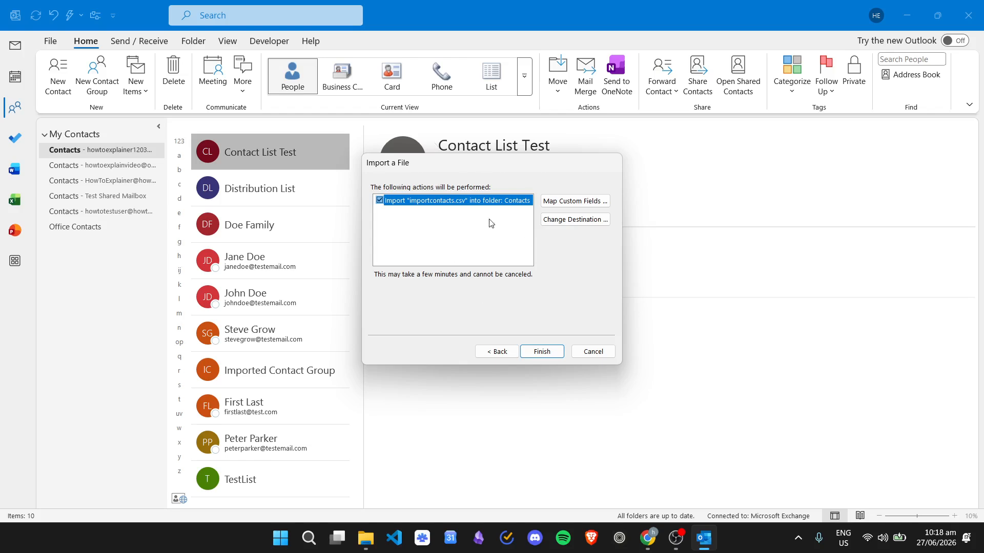
left_click(595, 202)
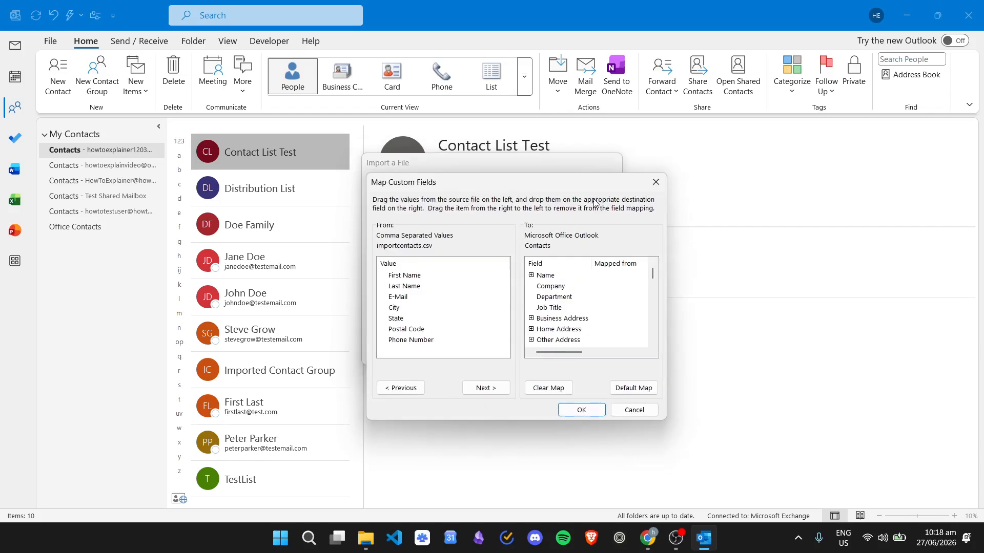
Step: Examine how the name and e-mail columns of the CSV are mapped to the Outlook contact fields
left_click(531, 275)
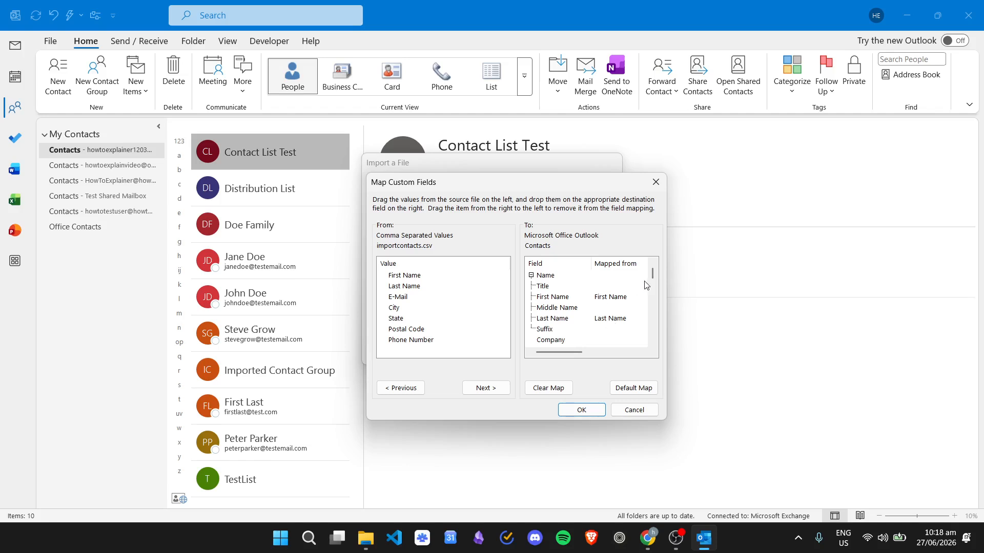
scroll(624, 295, "down", 6)
scroll(624, 295, "down", 15)
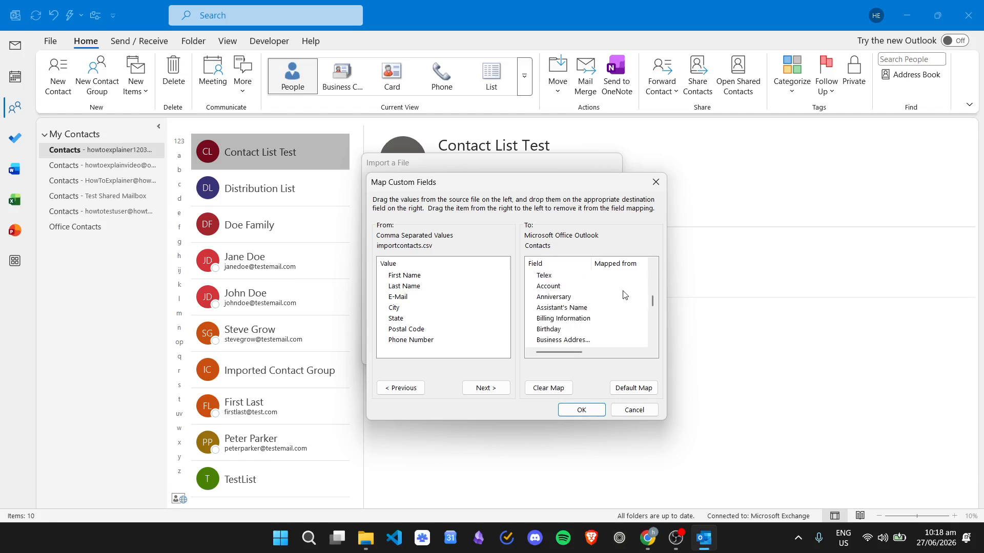
scroll(619, 304, "up", 8)
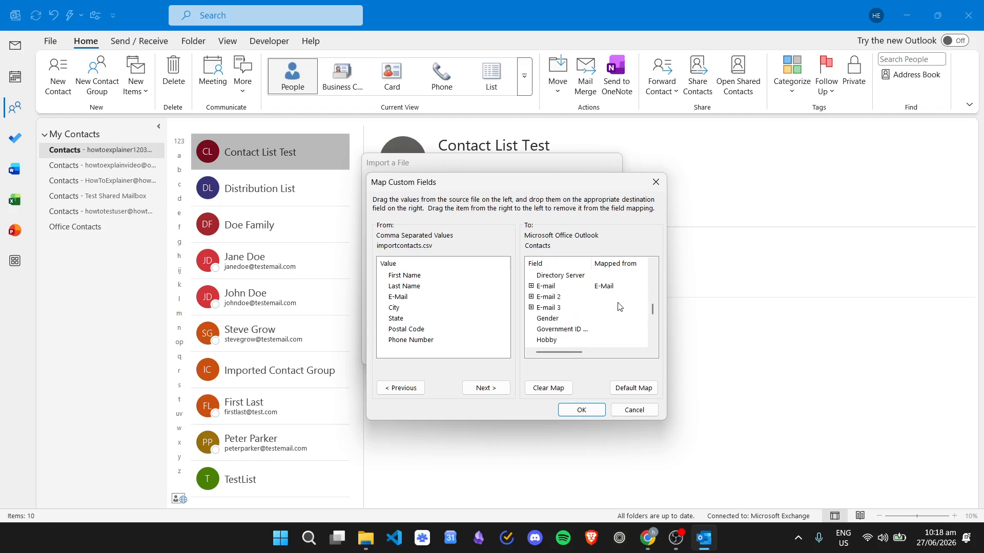
scroll(618, 307, "down", 13)
scroll(617, 310, "up", 5)
scroll(617, 311, "up", 7)
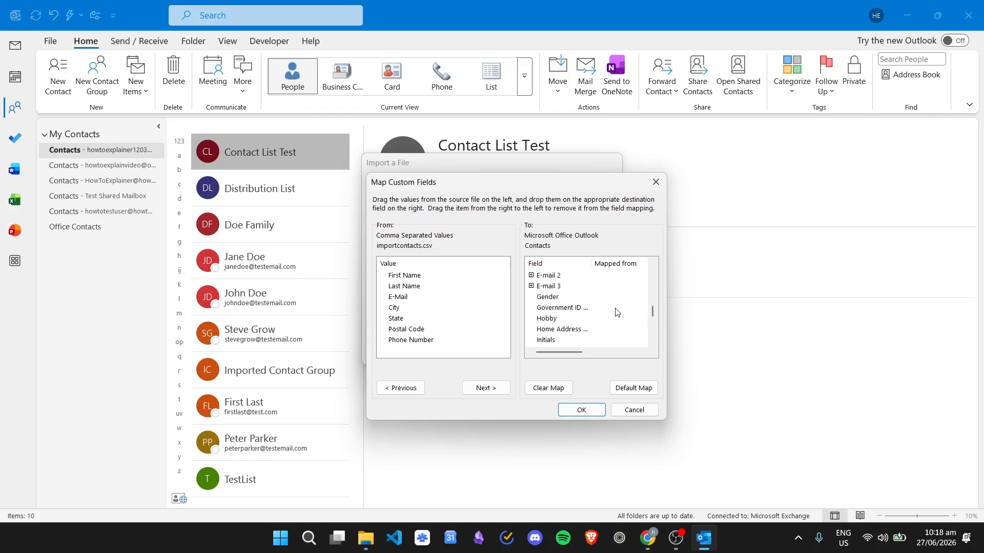
scroll(615, 312, "down", 1)
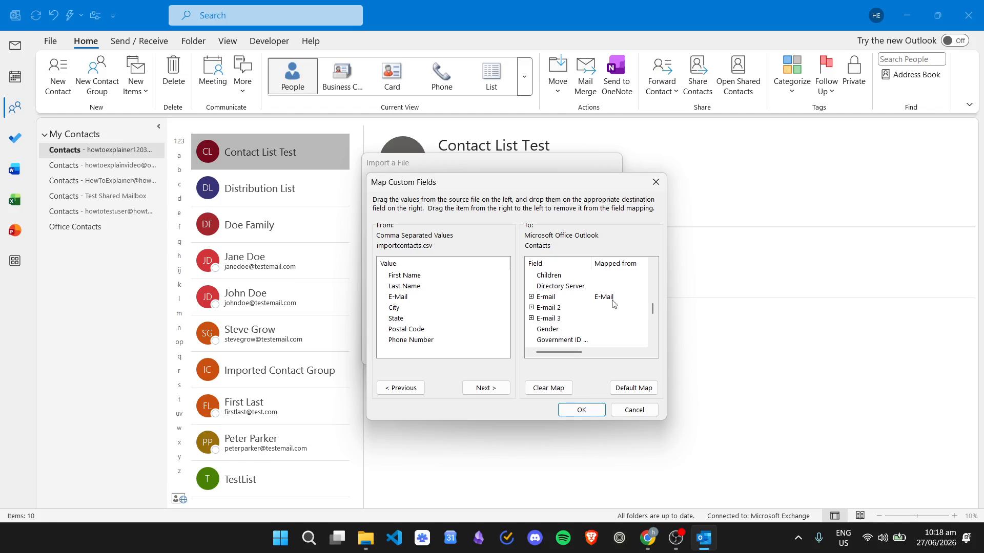
Step: Map the City, State and Postal Code columns to the Business City, Business State and business postal code fields
scroll(609, 297, "up", 3)
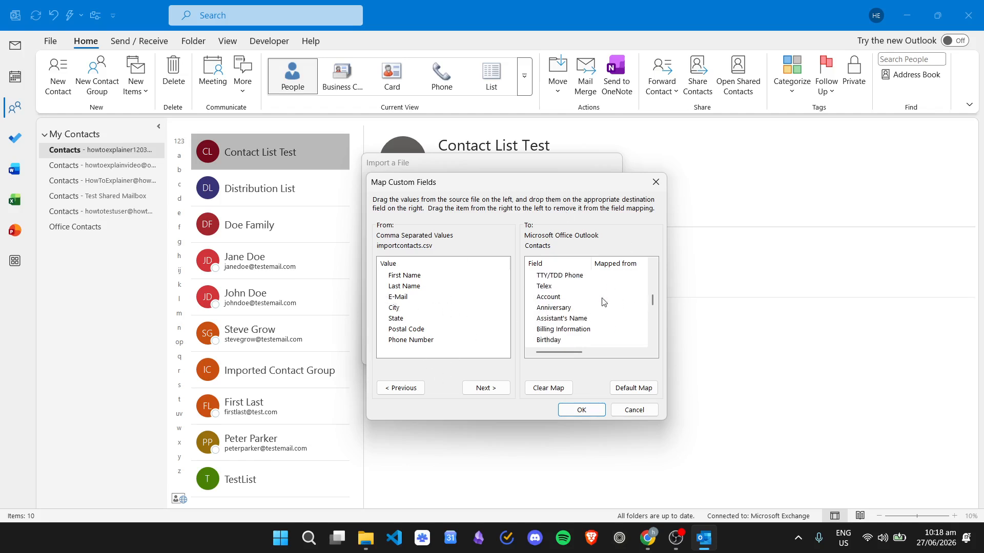
scroll(605, 302, "up", 2)
scroll(592, 302, "up", 5)
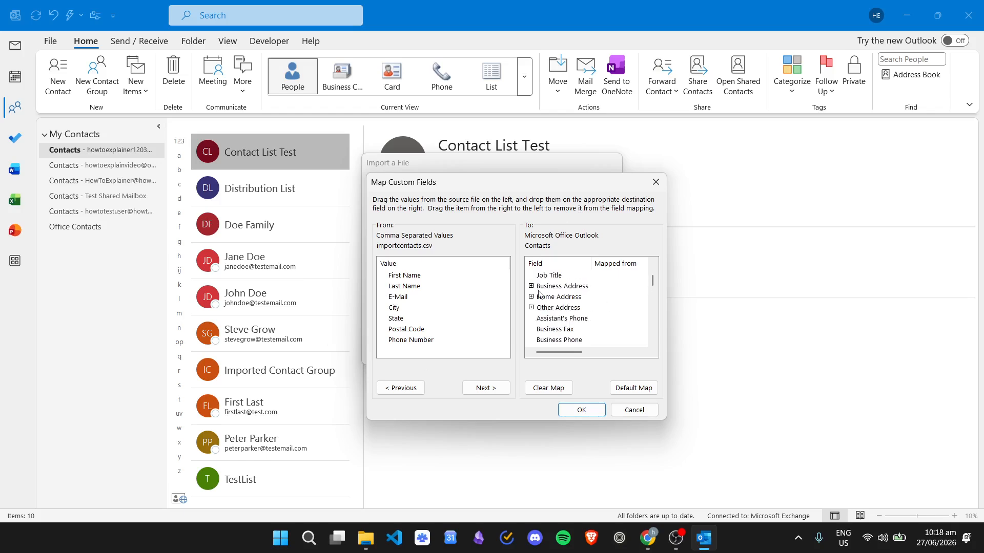
left_click(532, 287)
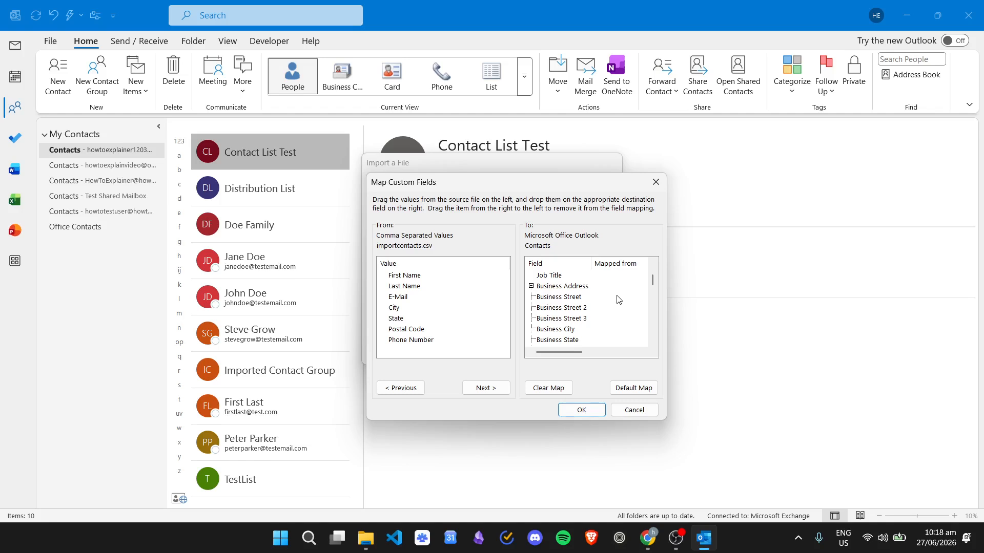
scroll(584, 310, "down", 1)
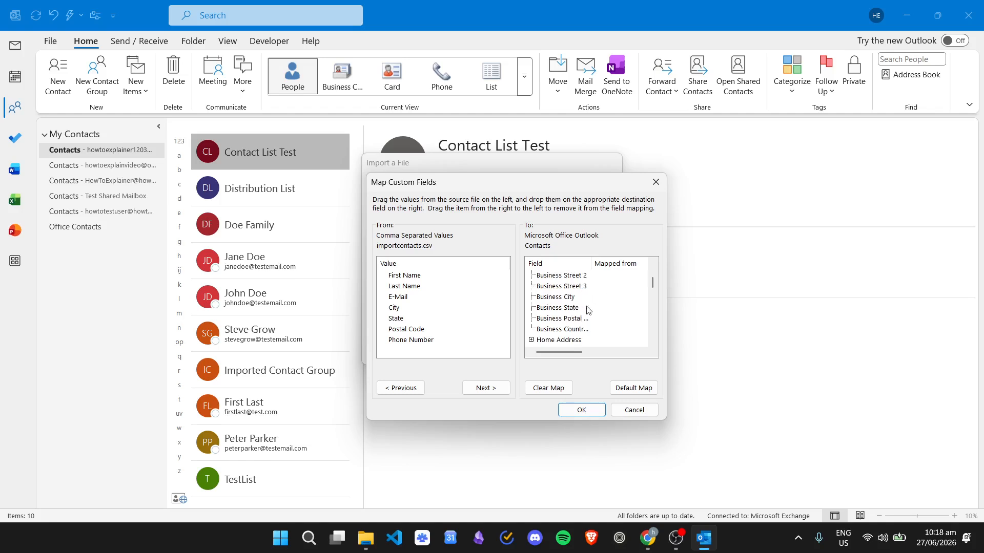
left_click_drag(393, 308, 568, 305)
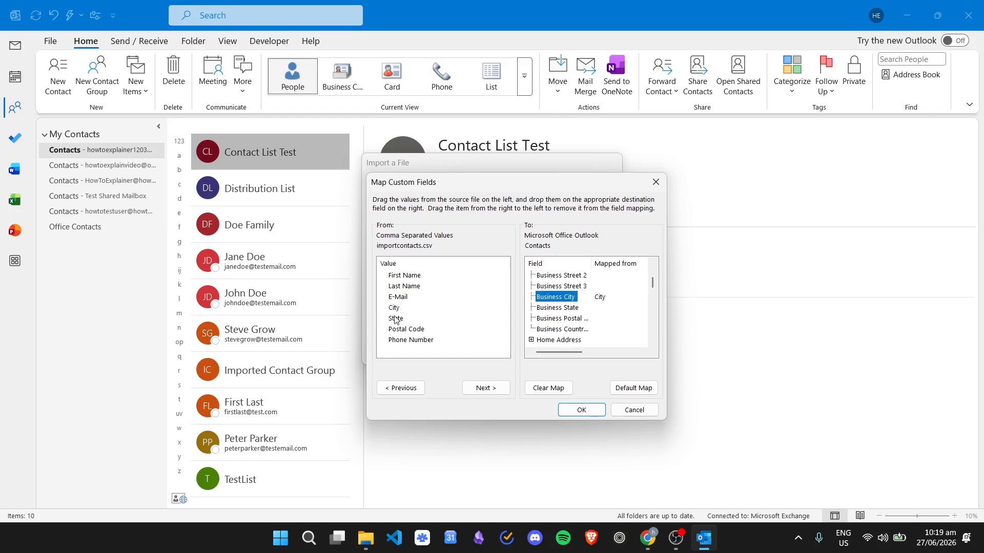
left_click_drag(398, 320, 565, 317)
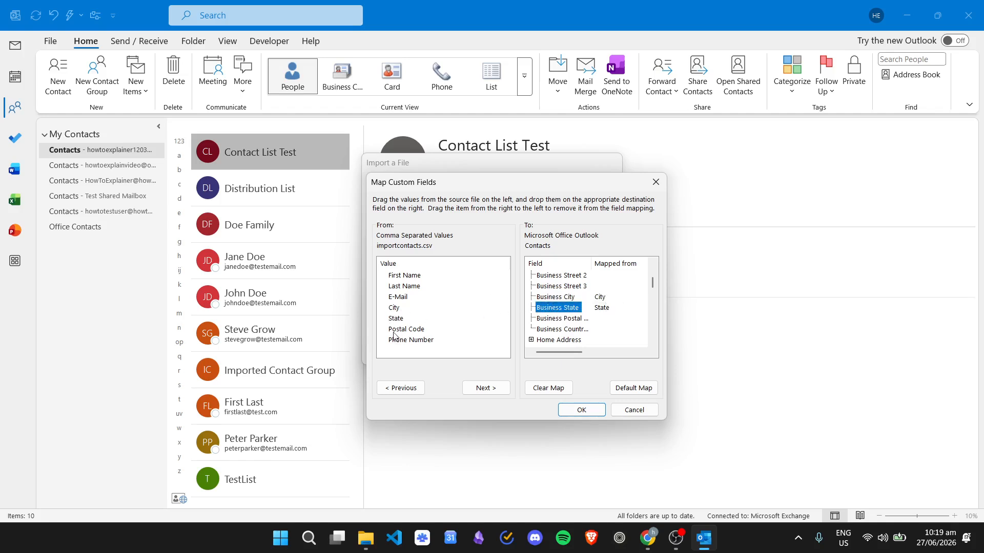
left_click_drag(418, 334, 606, 318)
Step: Review the mapped name and business address fields, and map the Phone Number column to Business Phone
scroll(605, 311, "down", 1)
scroll(615, 302, "down", 2)
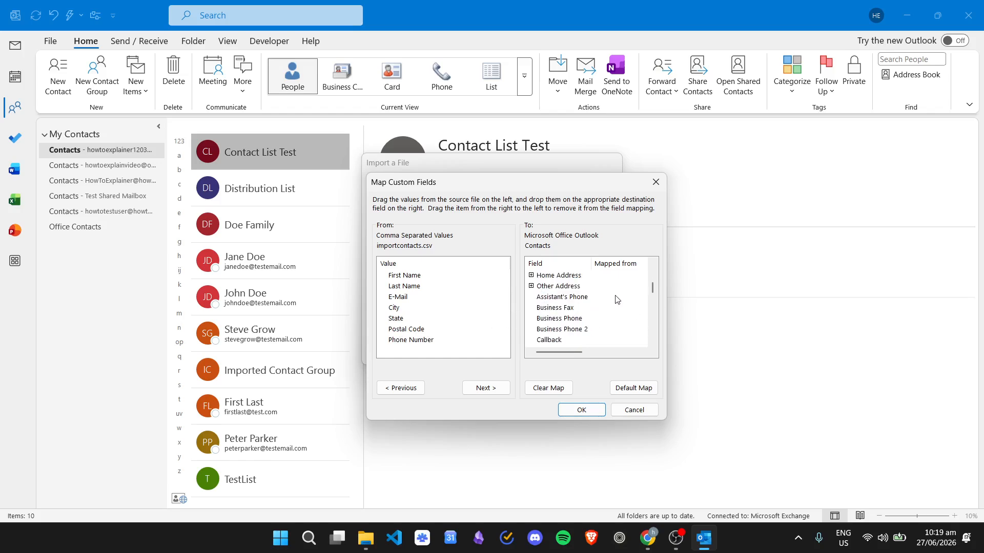
scroll(615, 297, "up", 5)
scroll(615, 292, "up", 2)
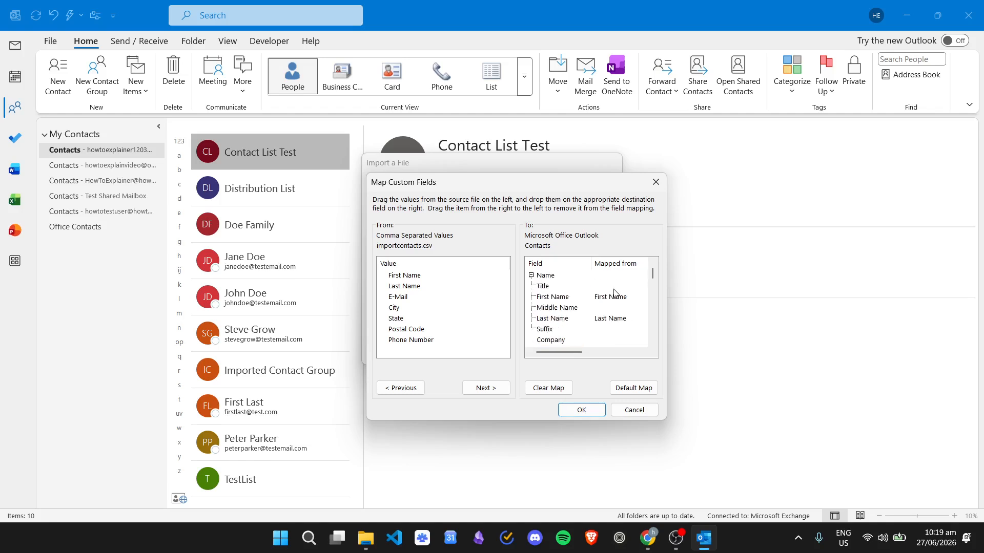
scroll(564, 284, "down", 3)
scroll(558, 290, "down", 2)
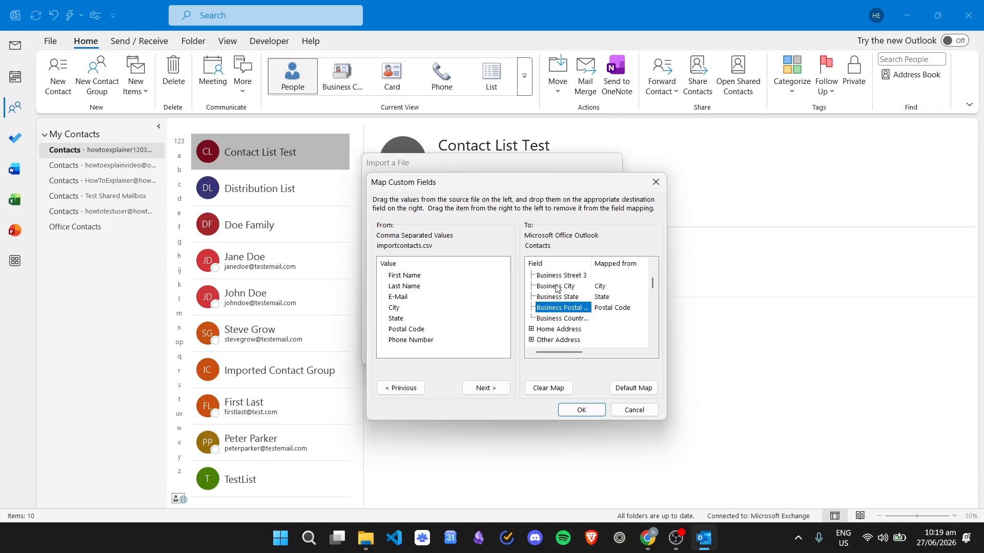
scroll(590, 302, "down", 1)
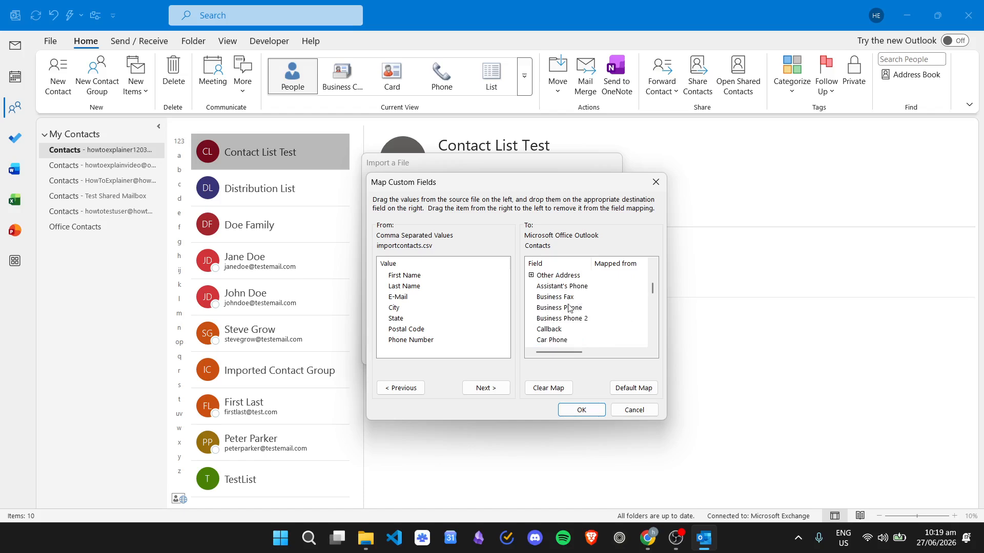
left_click(571, 308)
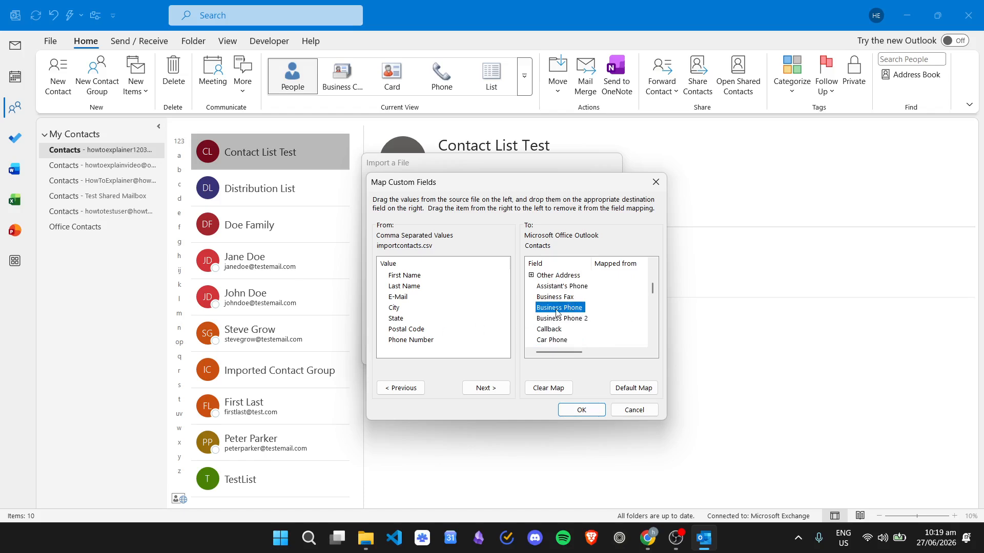
left_click_drag(397, 341, 638, 310)
scroll(569, 293, "down", 2)
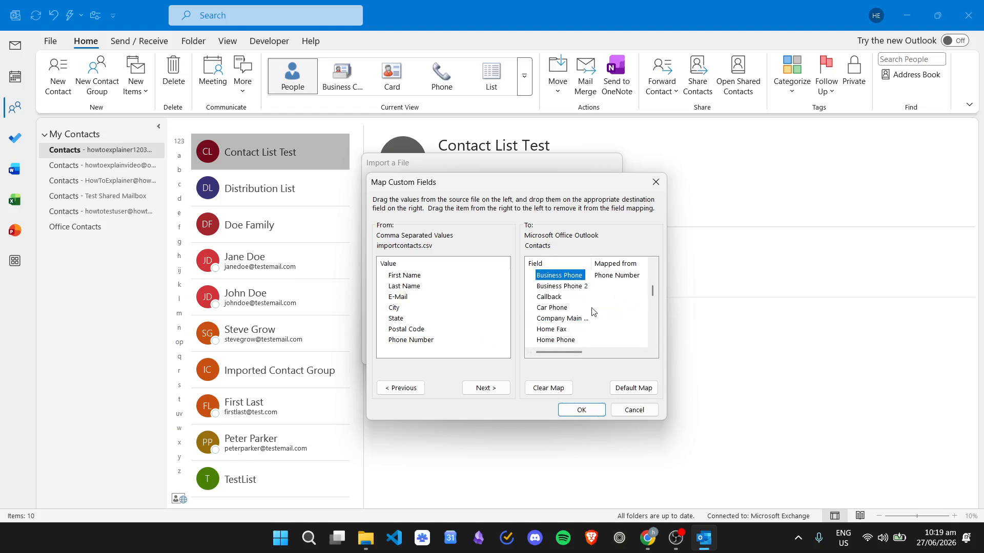
Step: Reset the custom field mapping to the default map
scroll(607, 302, "up", 5)
scroll(607, 302, "down", 2)
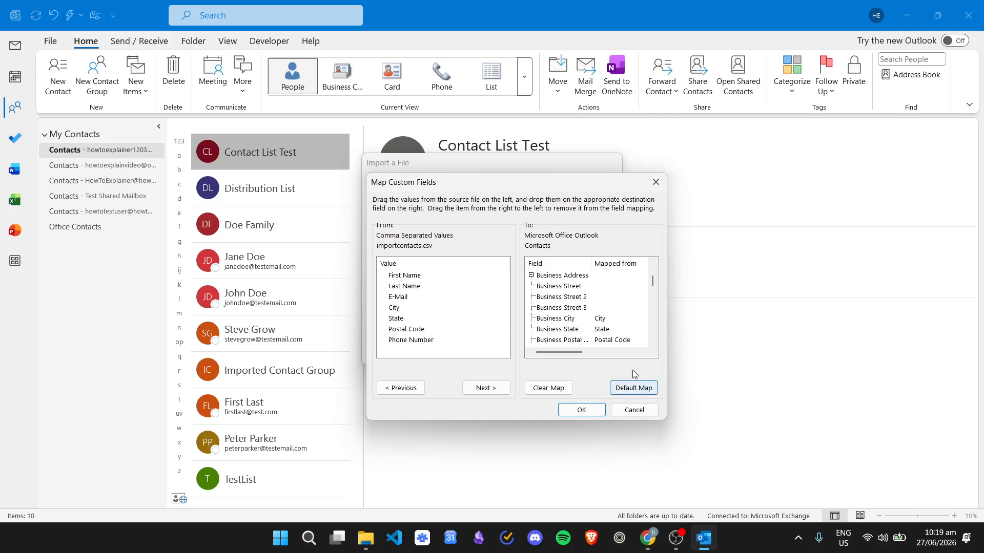
left_click(632, 388)
scroll(639, 353, "down", 2)
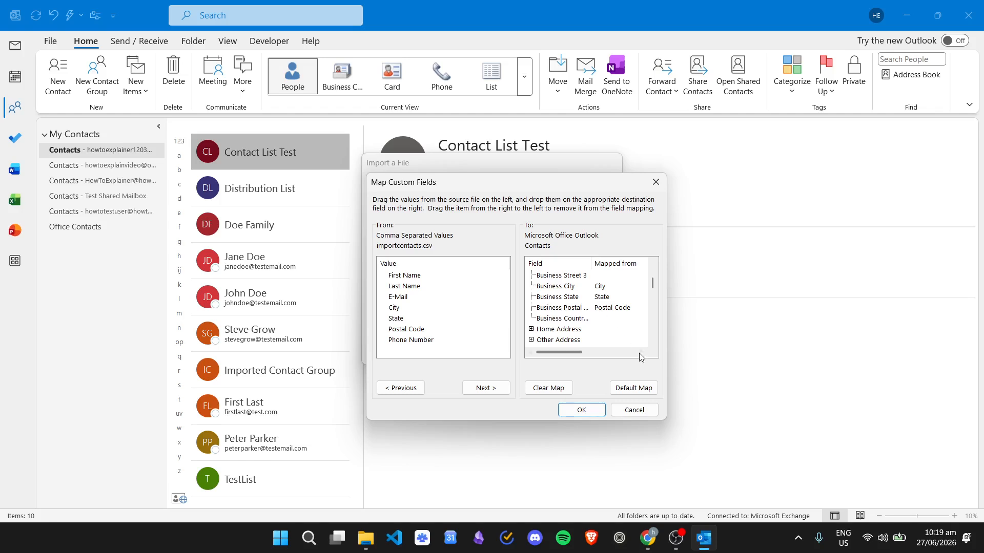
left_click(641, 390)
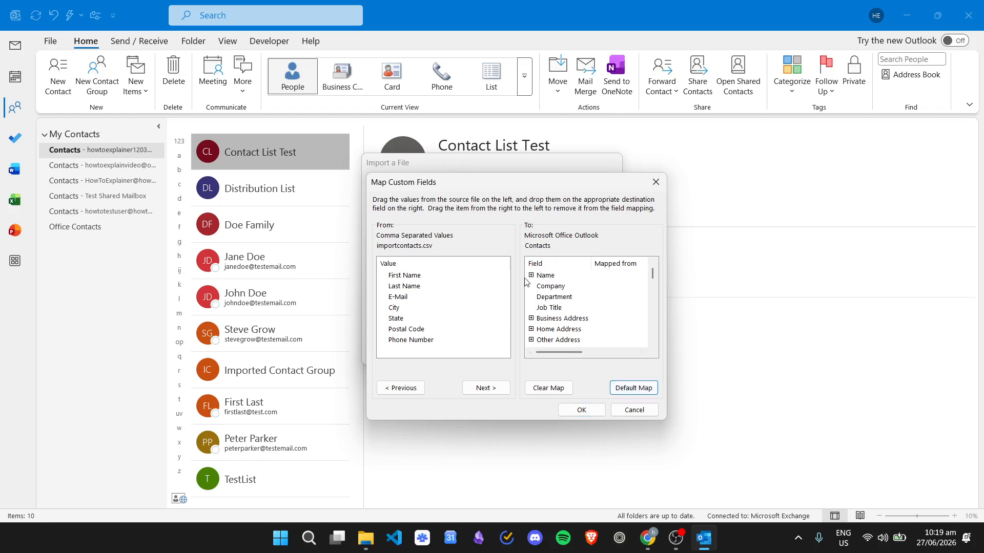
Step: Examine which Outlook contact fields the default map assigns to the name, e-mail, address and phone columns
scroll(598, 303, "down", 2)
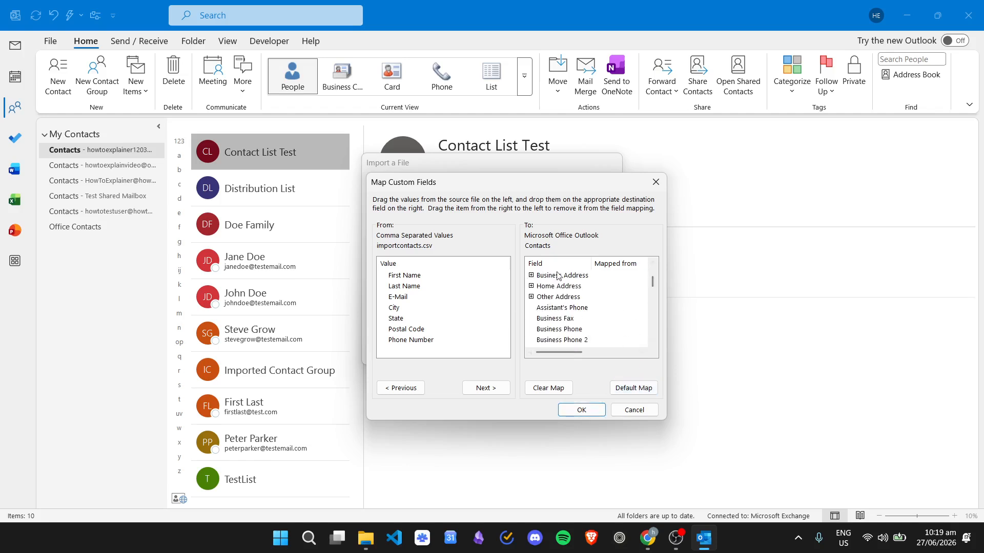
scroll(563, 312, "down", 1)
scroll(573, 279, "down", 10)
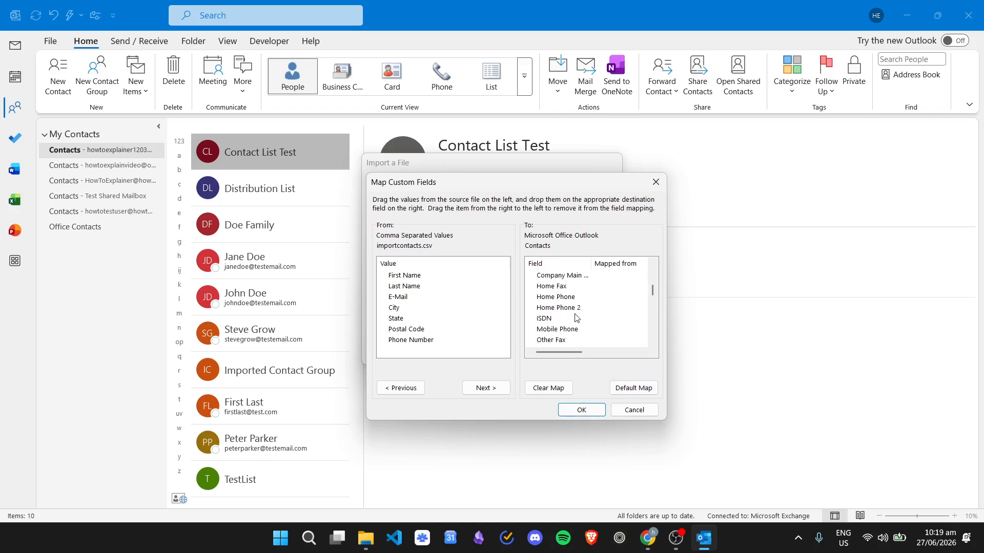
scroll(594, 316, "down", 3)
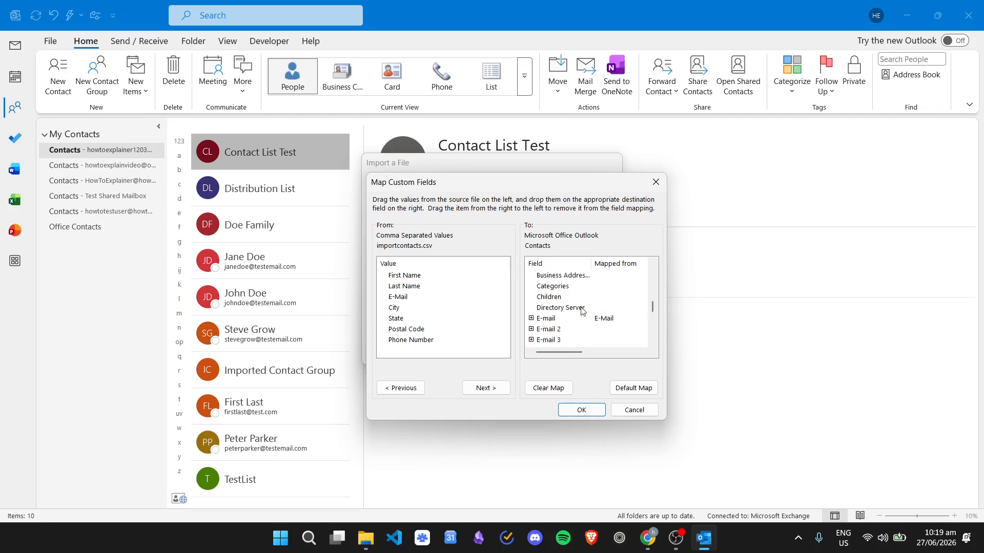
scroll(602, 312, "up", 3)
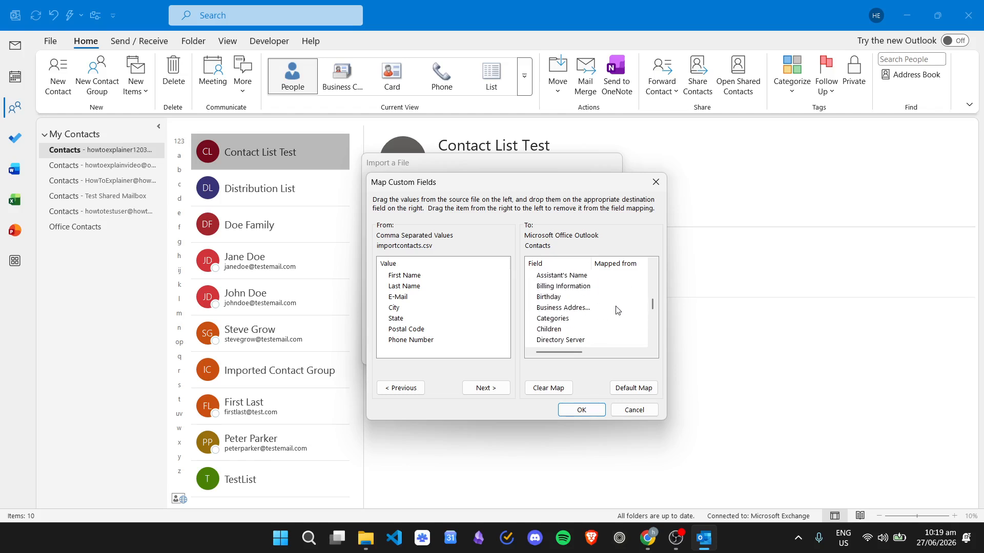
scroll(617, 311, "down", 1)
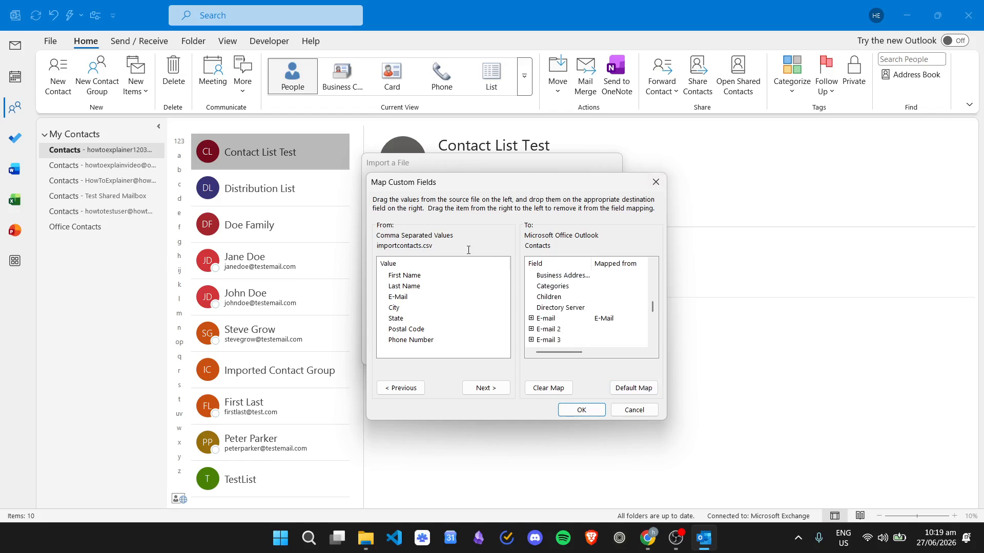
scroll(605, 323, "up", 5)
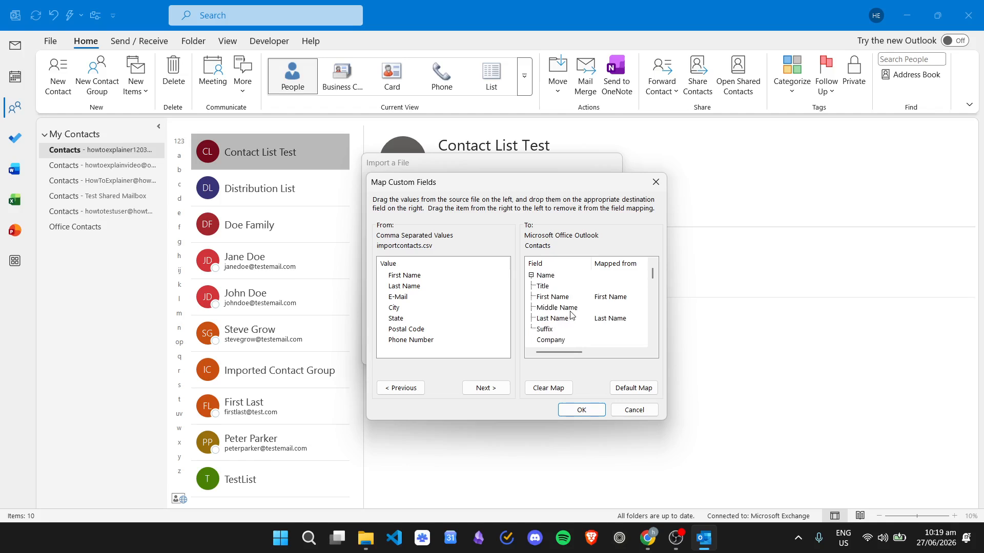
Step: Under Business Address, map City to Business City, State to Business State and Postal Code to the business postal code field
scroll(602, 290, "down", 3)
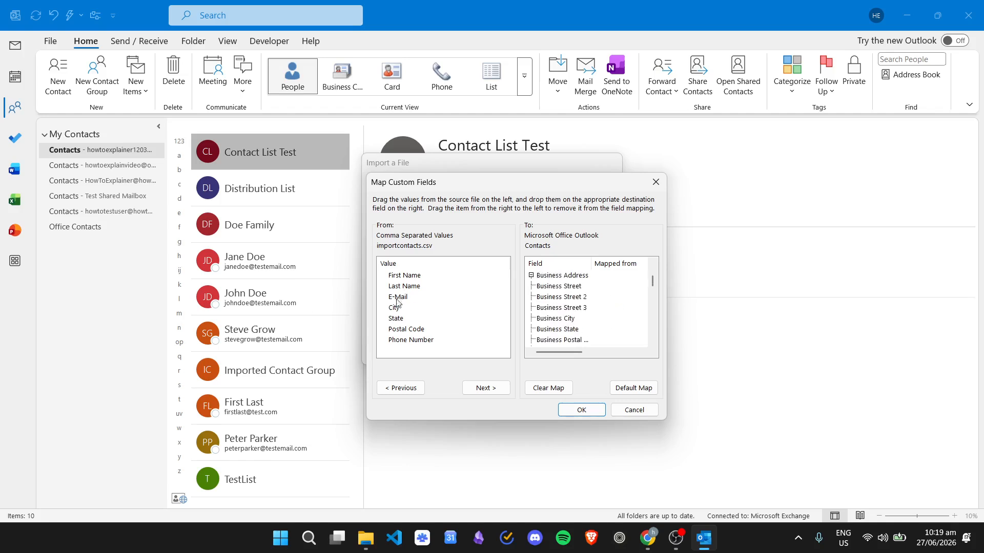
left_click_drag(397, 313, 564, 319)
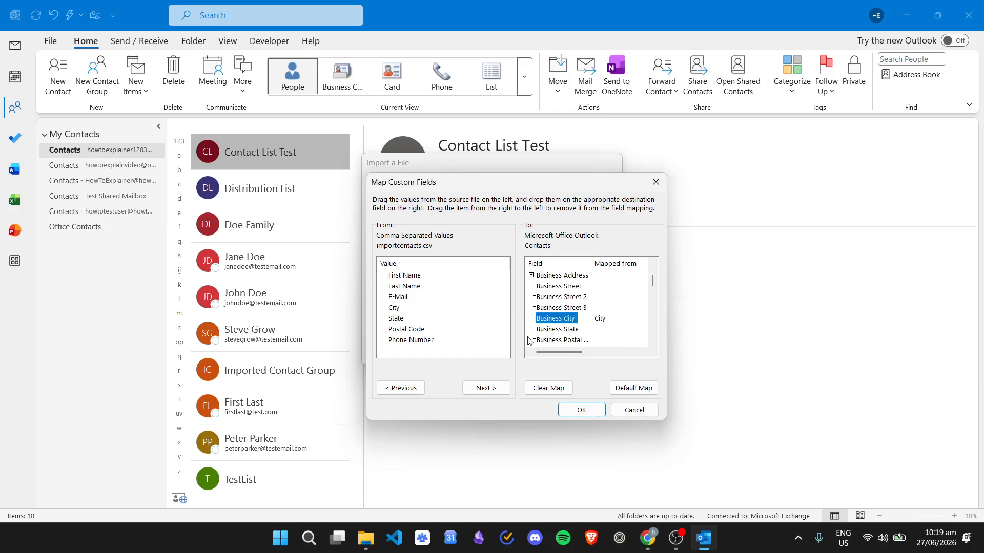
left_click_drag(396, 323, 551, 336)
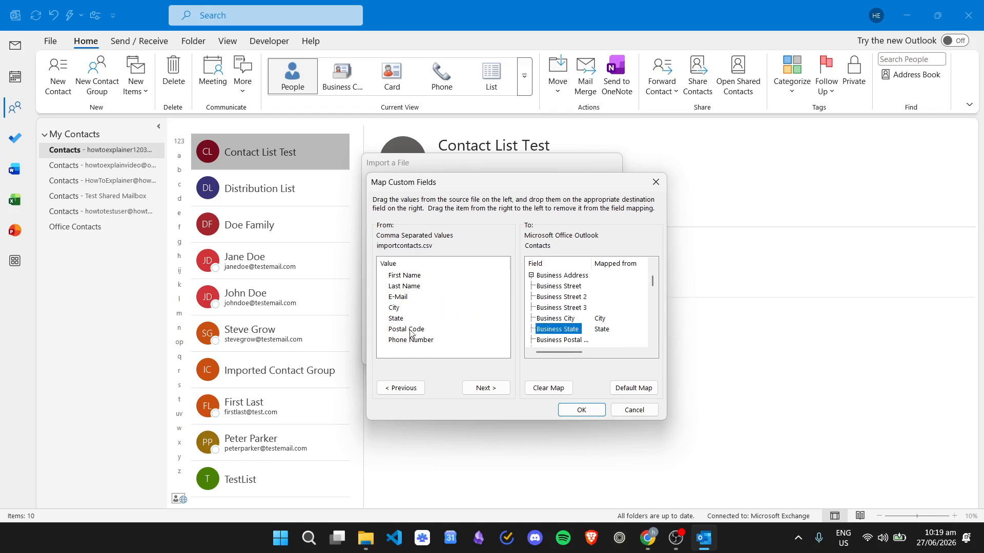
left_click_drag(410, 334, 564, 340)
scroll(604, 310, "down", 2)
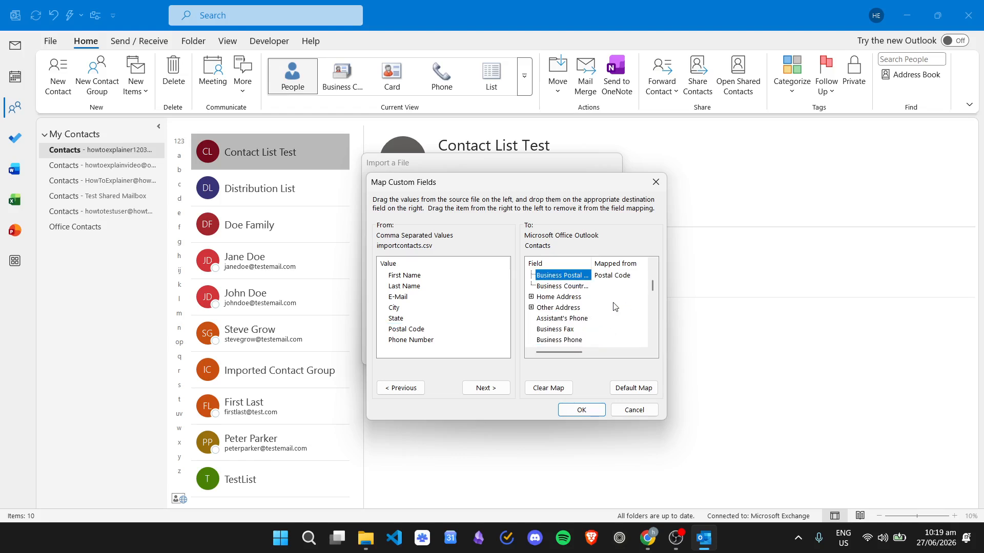
Step: Map the Phone Number column to Business Phone and finish importing importcontacts.csv into the Contacts folder
scroll(615, 307, "down", 1)
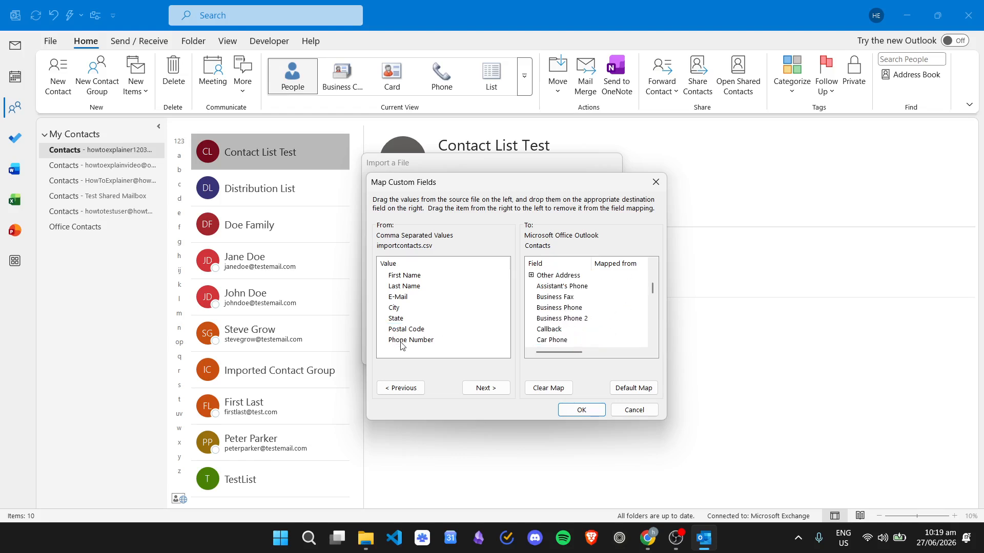
left_click_drag(402, 341, 561, 308)
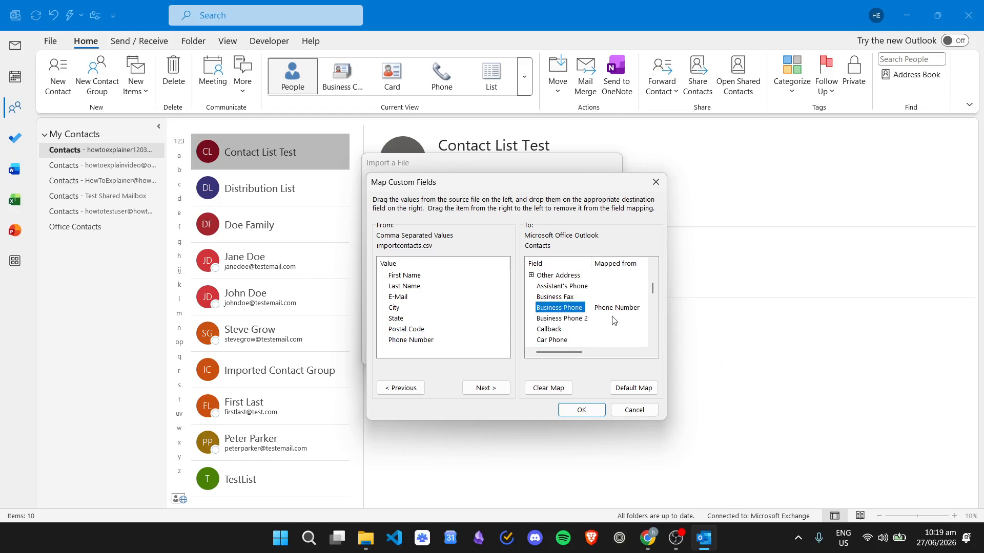
left_click(594, 408)
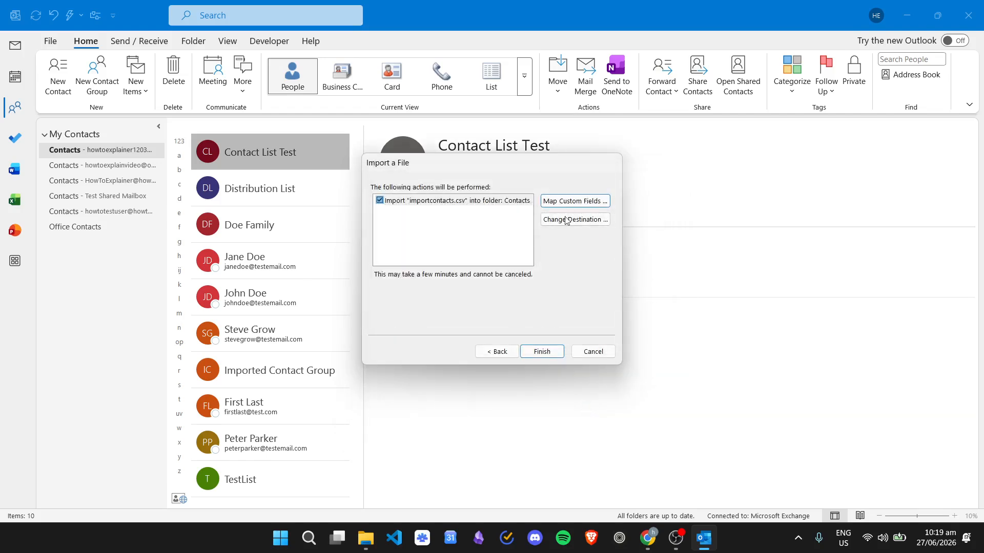
left_click(555, 351)
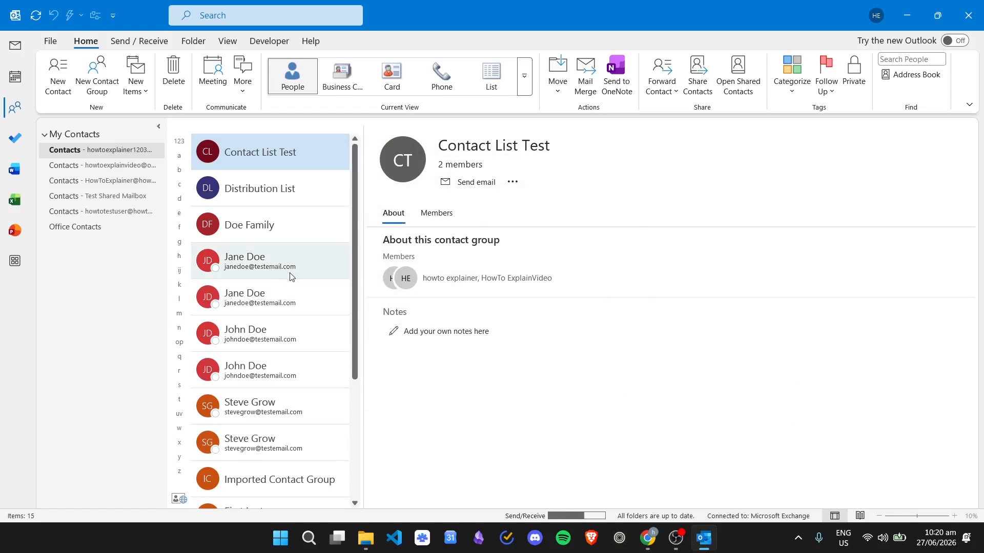
Step: Compare the duplicate contact entries to see how their phone, business address and notes details were imported
scroll(287, 328, "down", 3)
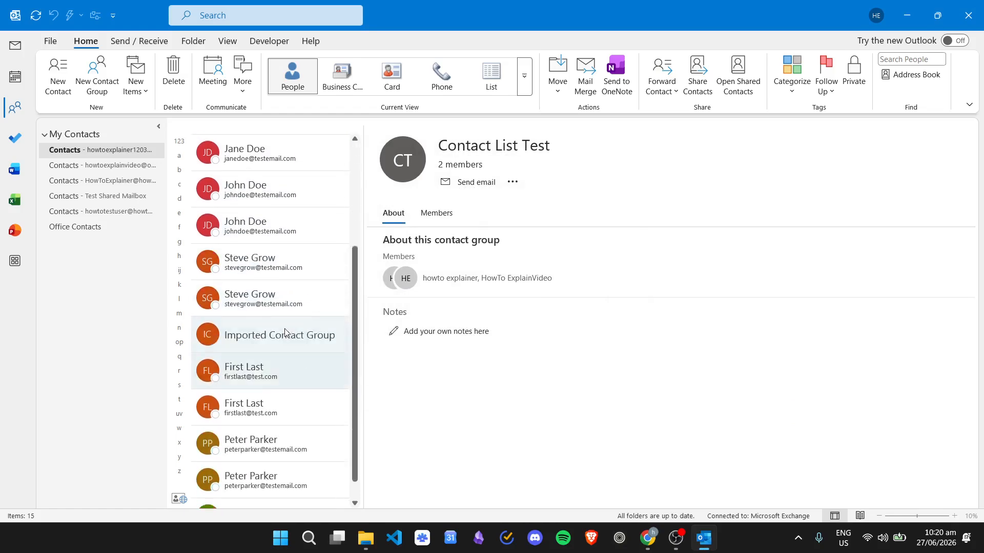
scroll(287, 336, "down", 1)
left_click(327, 442)
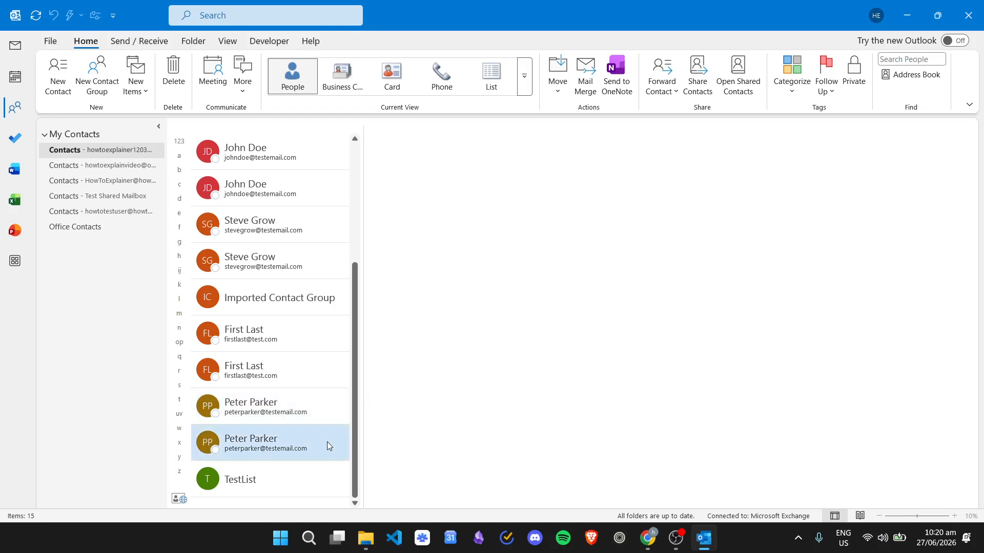
left_click(324, 399)
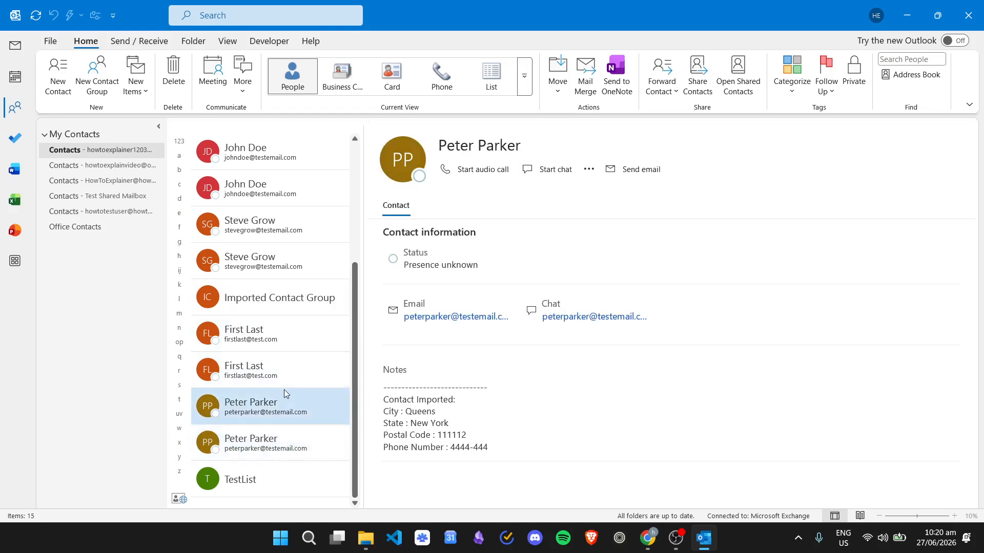
scroll(281, 307, "up", 4)
left_click(277, 234)
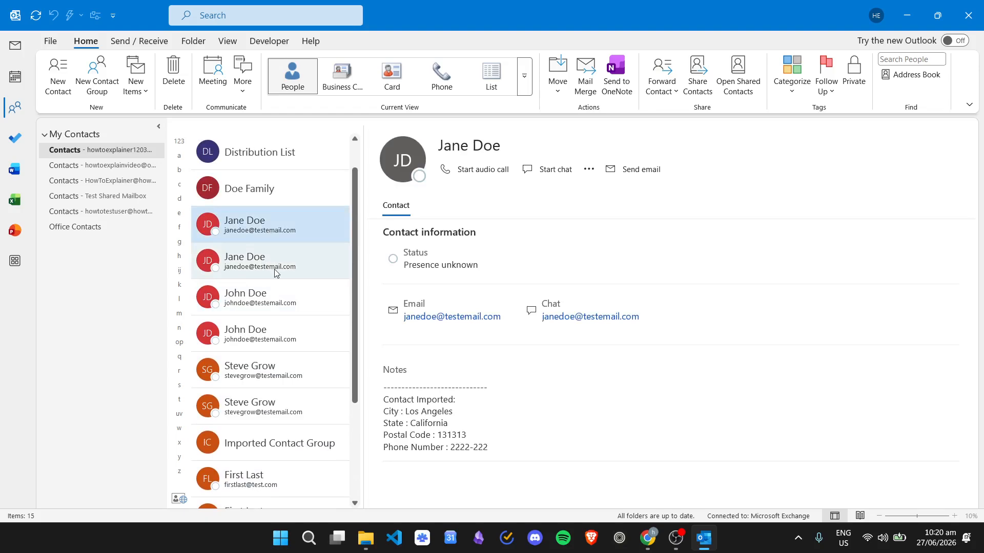
left_click(275, 272)
left_click(280, 297)
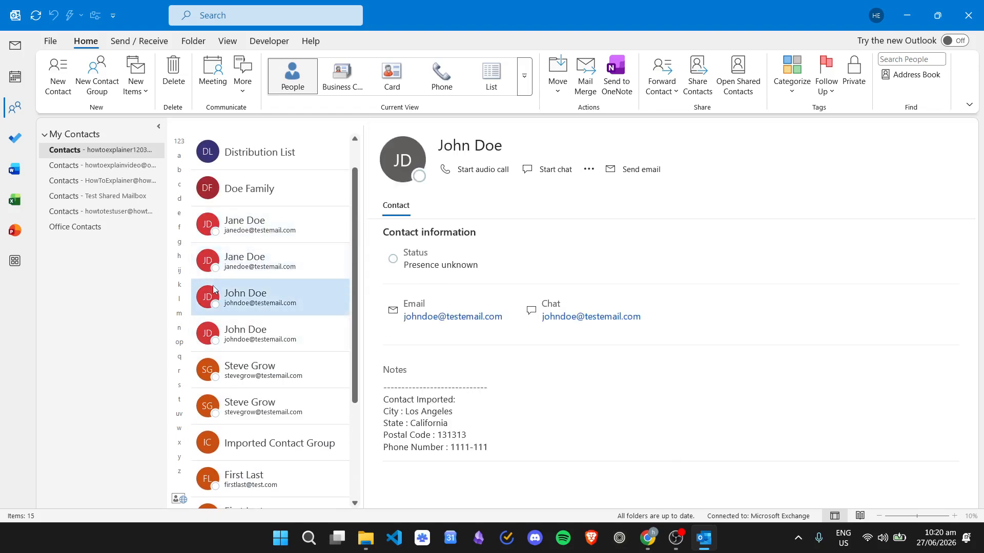
left_click(228, 261)
scroll(308, 369, "down", 4)
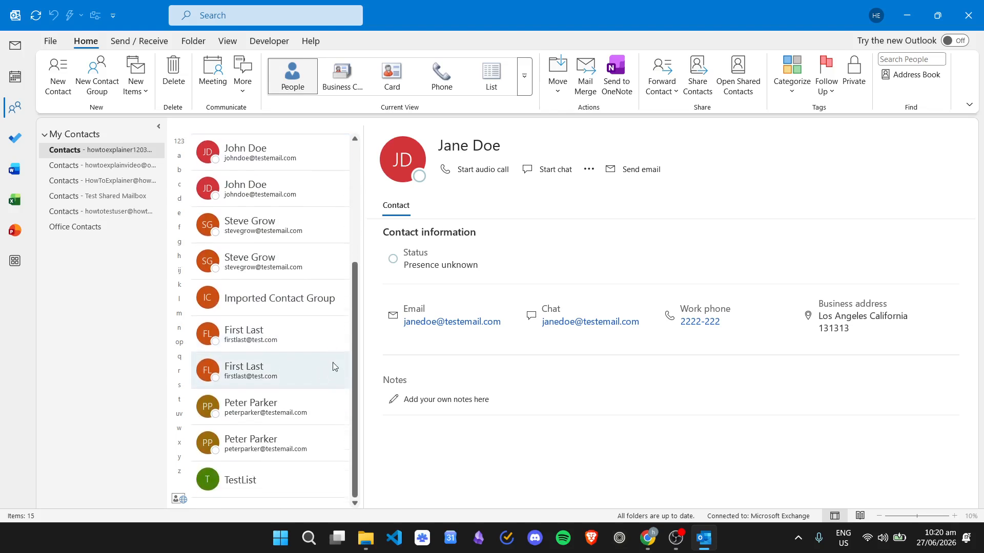
Step: Compare the two entries of the second-to-first duplicated contact pair, examining where the city, state, postal code and phone number are stored
scroll(308, 292, "up", 3)
left_click(277, 260)
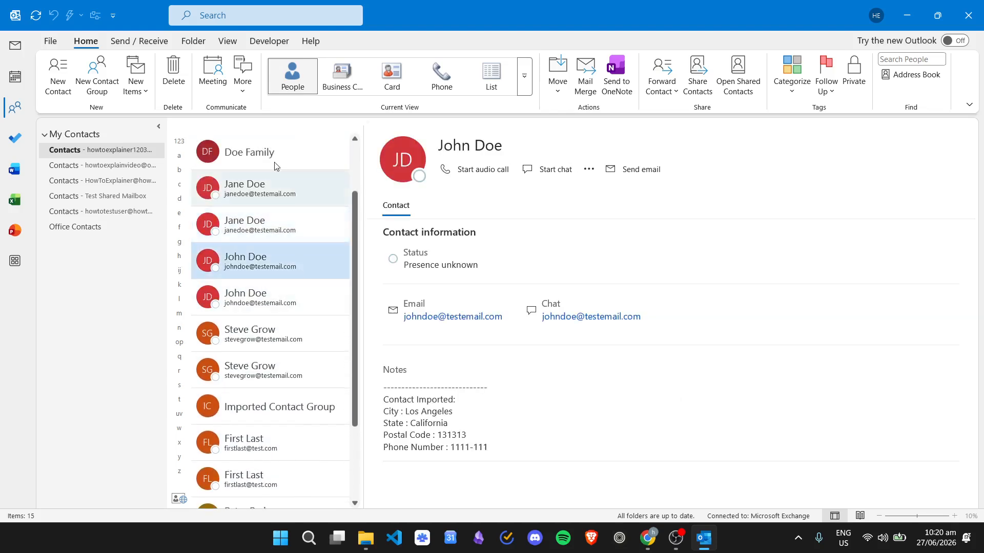
left_click(285, 205)
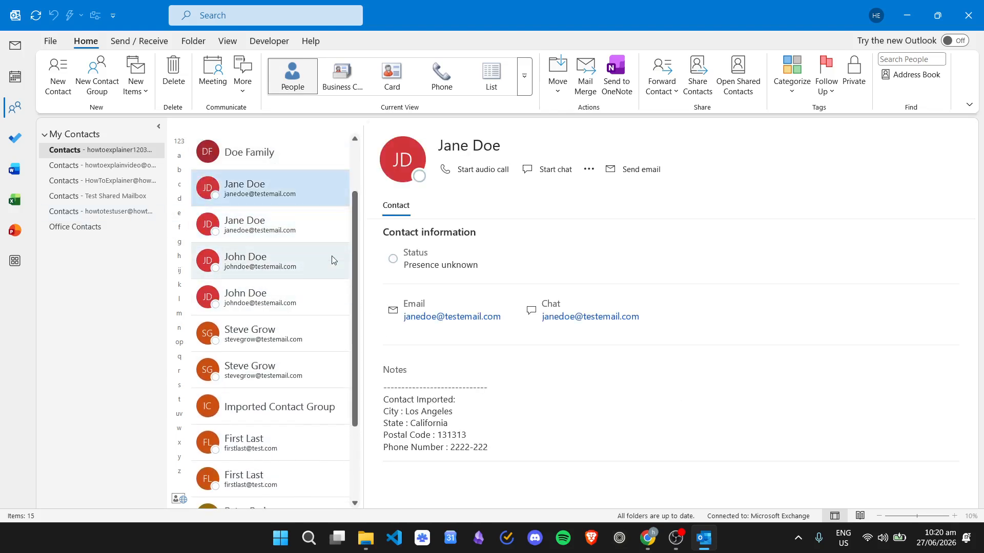
left_click(256, 226)
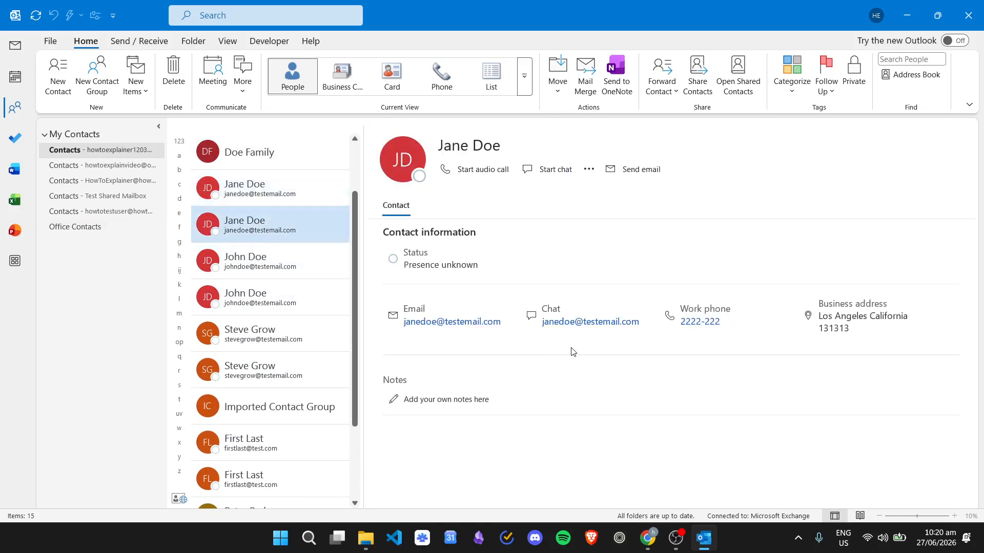
left_click(286, 191)
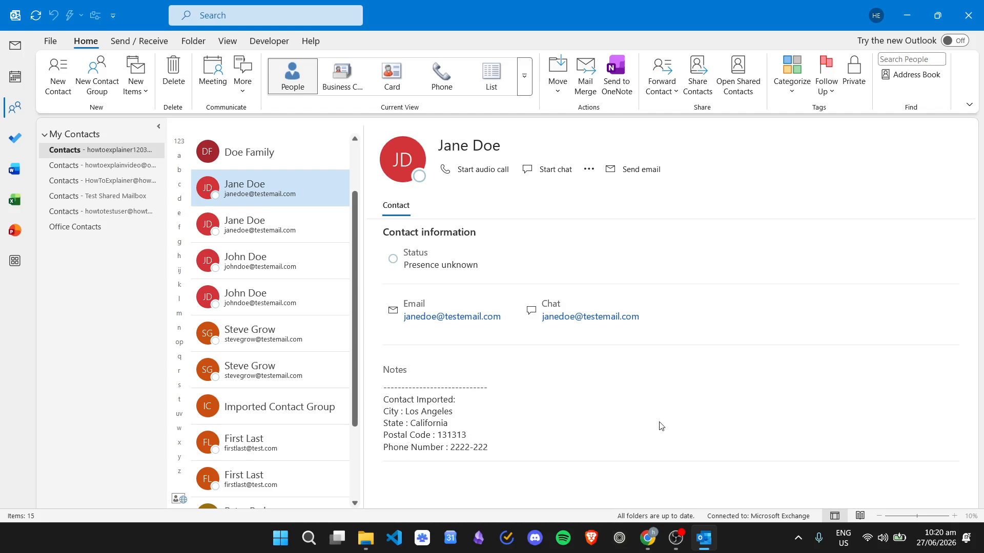
left_click(266, 226)
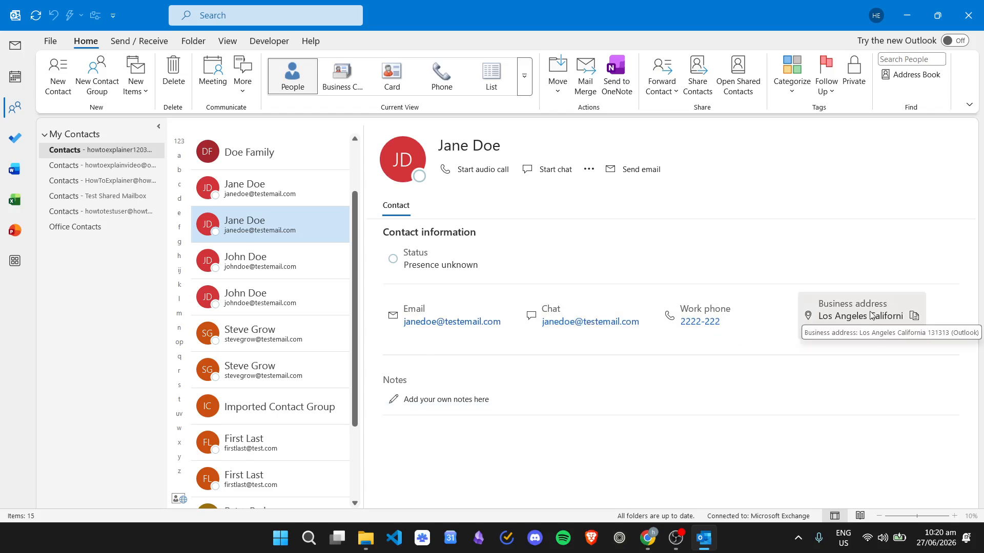
Step: Examine the remaining duplicate contact pairs through the end of the list for their work phone and business address fields
left_click(260, 272)
left_click(261, 304)
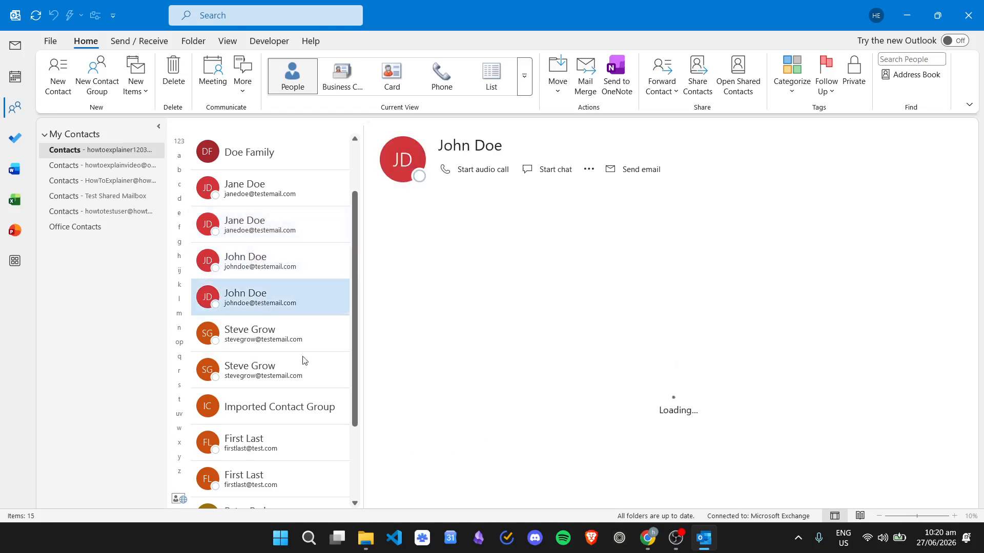
left_click(303, 341)
left_click(308, 369)
scroll(281, 302, "down", 2)
scroll(281, 303, "down", 1)
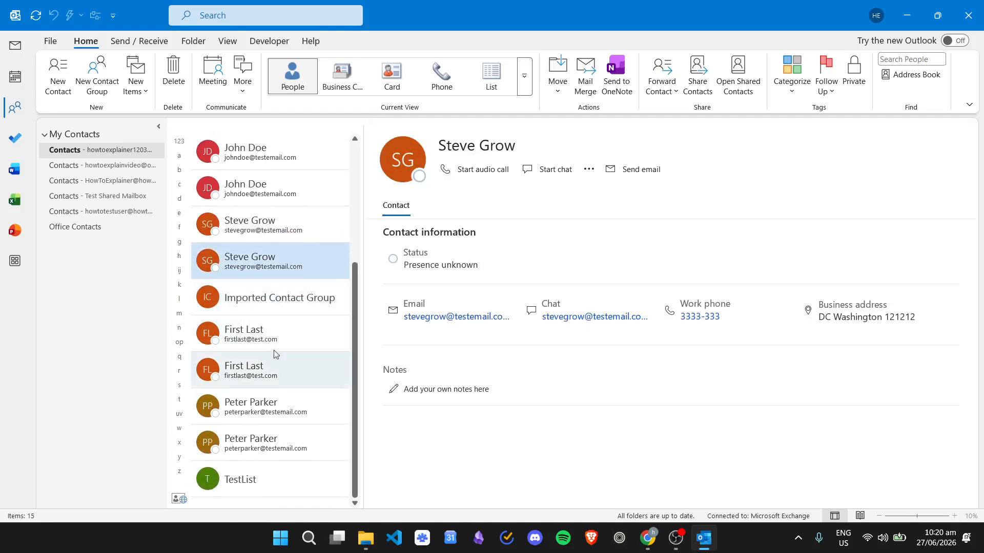
left_click(287, 343)
left_click(293, 370)
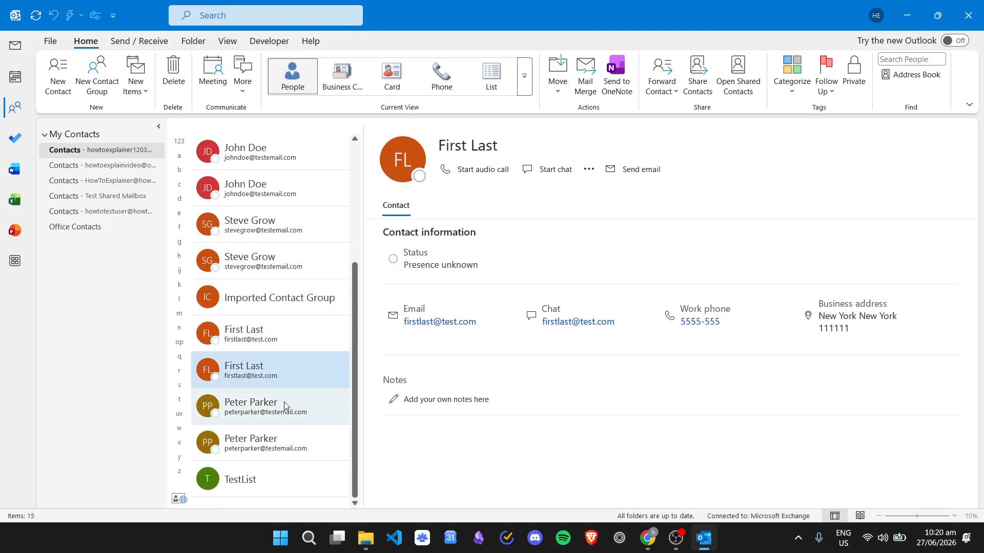
left_click(285, 407)
left_click(287, 443)
scroll(269, 323, "up", 3)
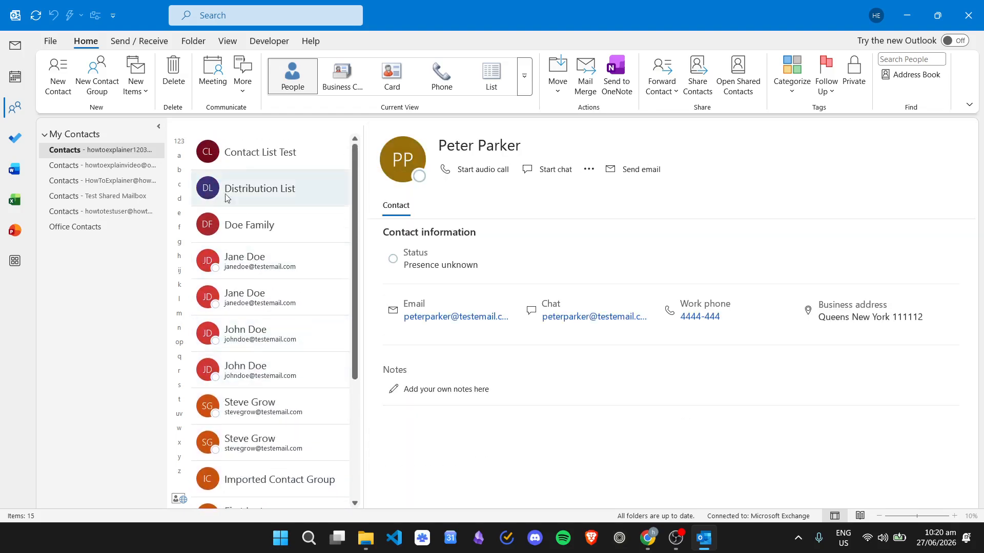